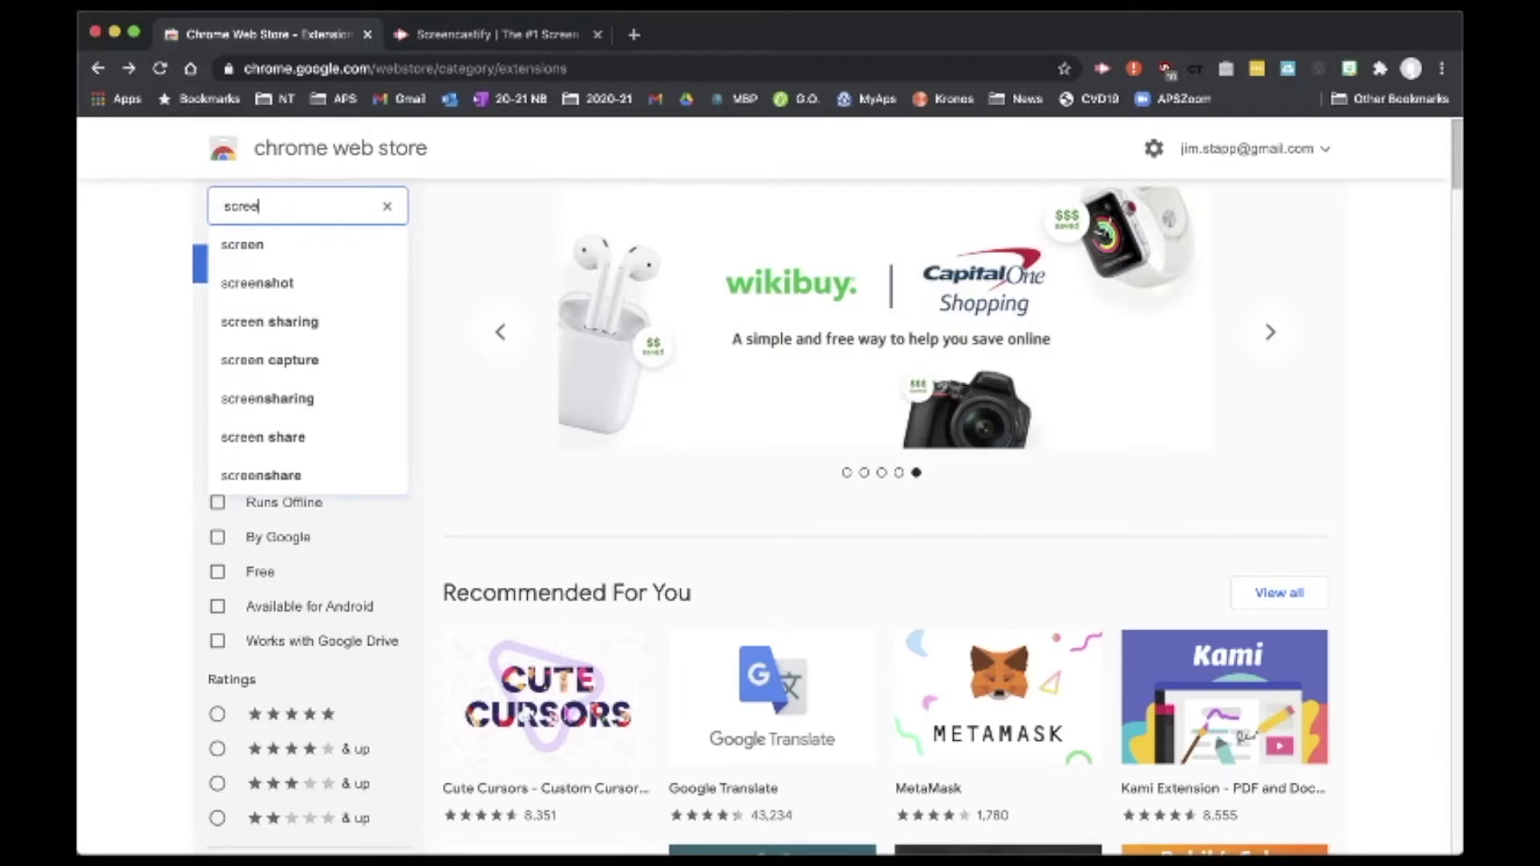
Search the Chrome Web Store for screencastify and open the "Screencastify - Screen Video Recorder" extension page
{"action": "type", "text": "ify"}
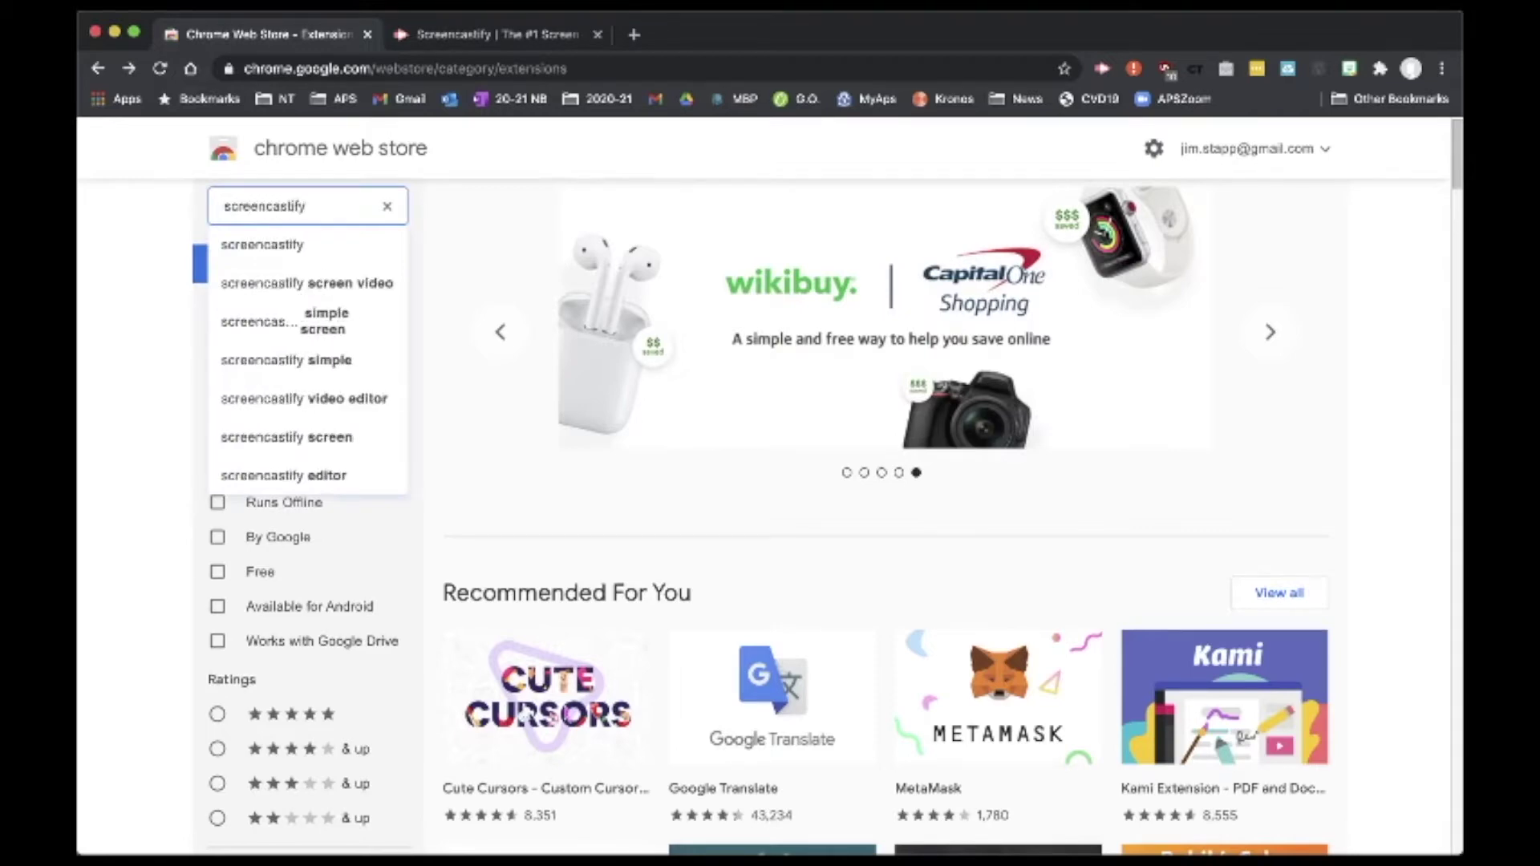
{"action": "key", "text": "Return"}
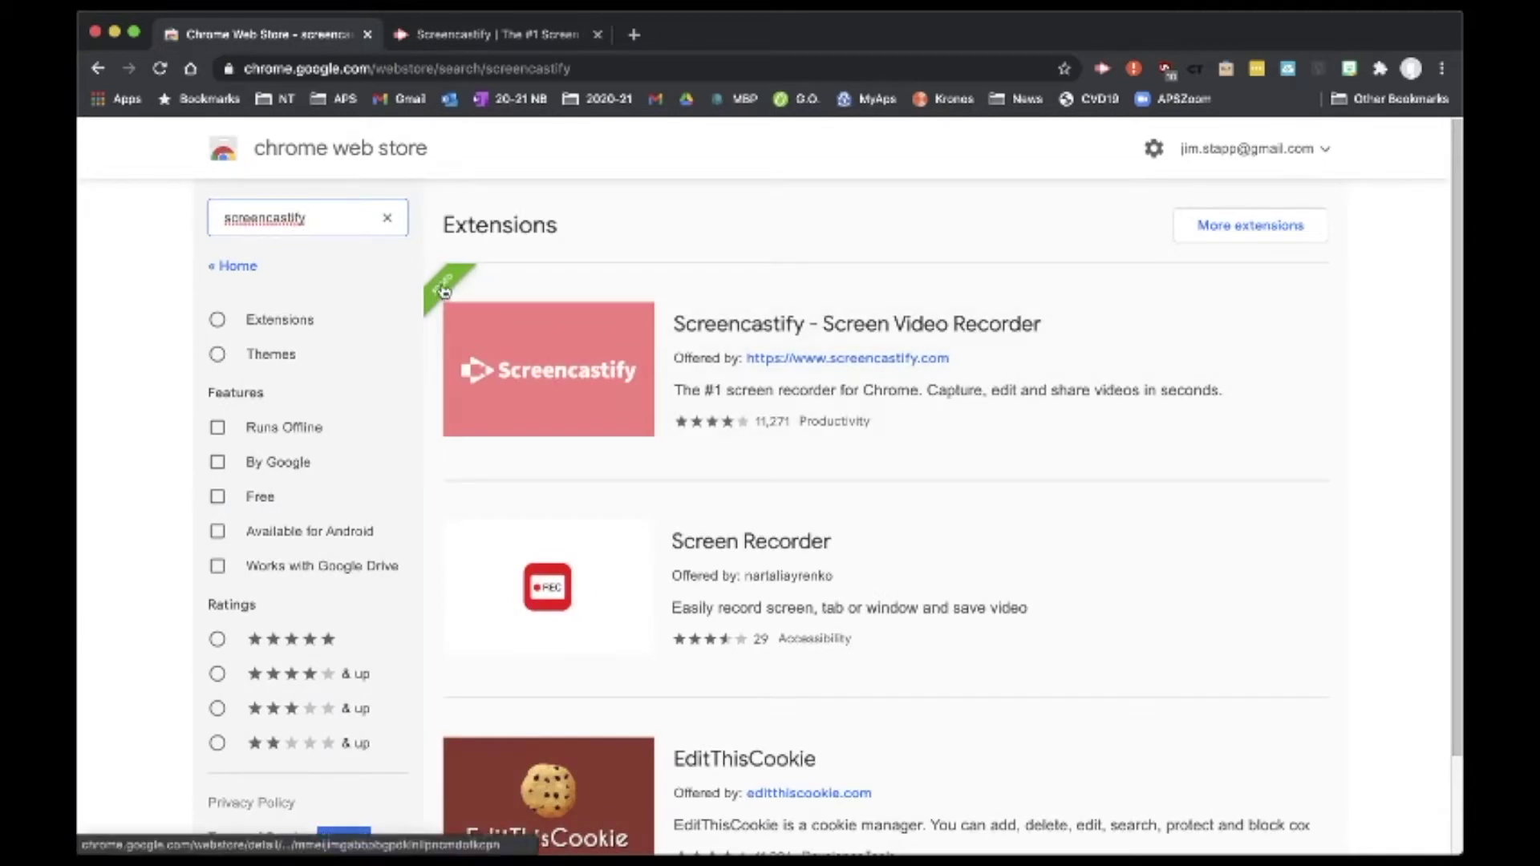
{"action": "left_click", "coordinate": [636, 356]}
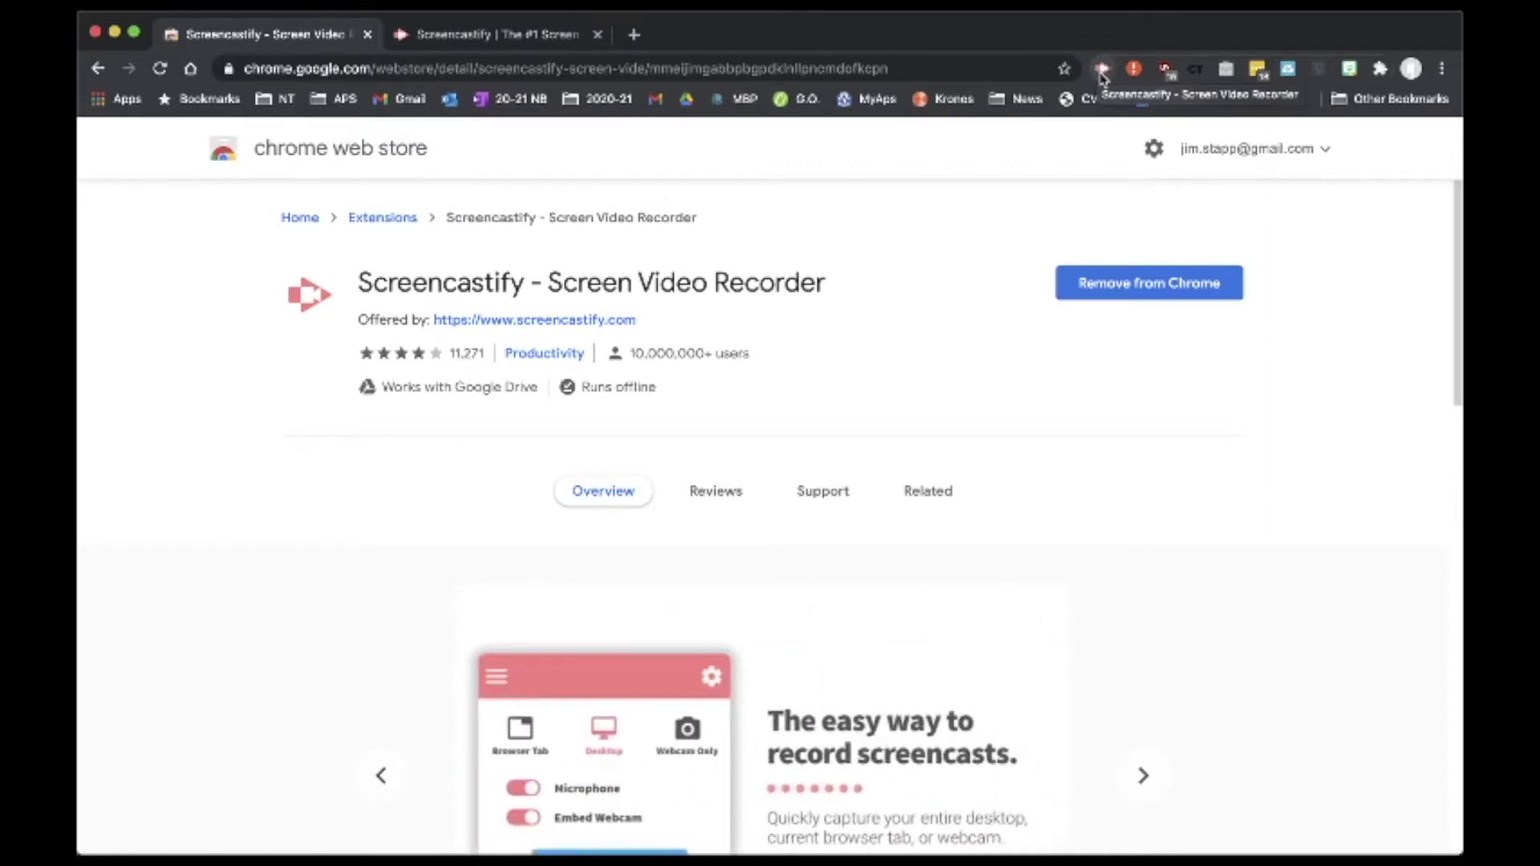
Sign in to the Screencastify extension with Google, using the school account that has a profile photo
{"action": "left_click", "coordinate": [1102, 72]}
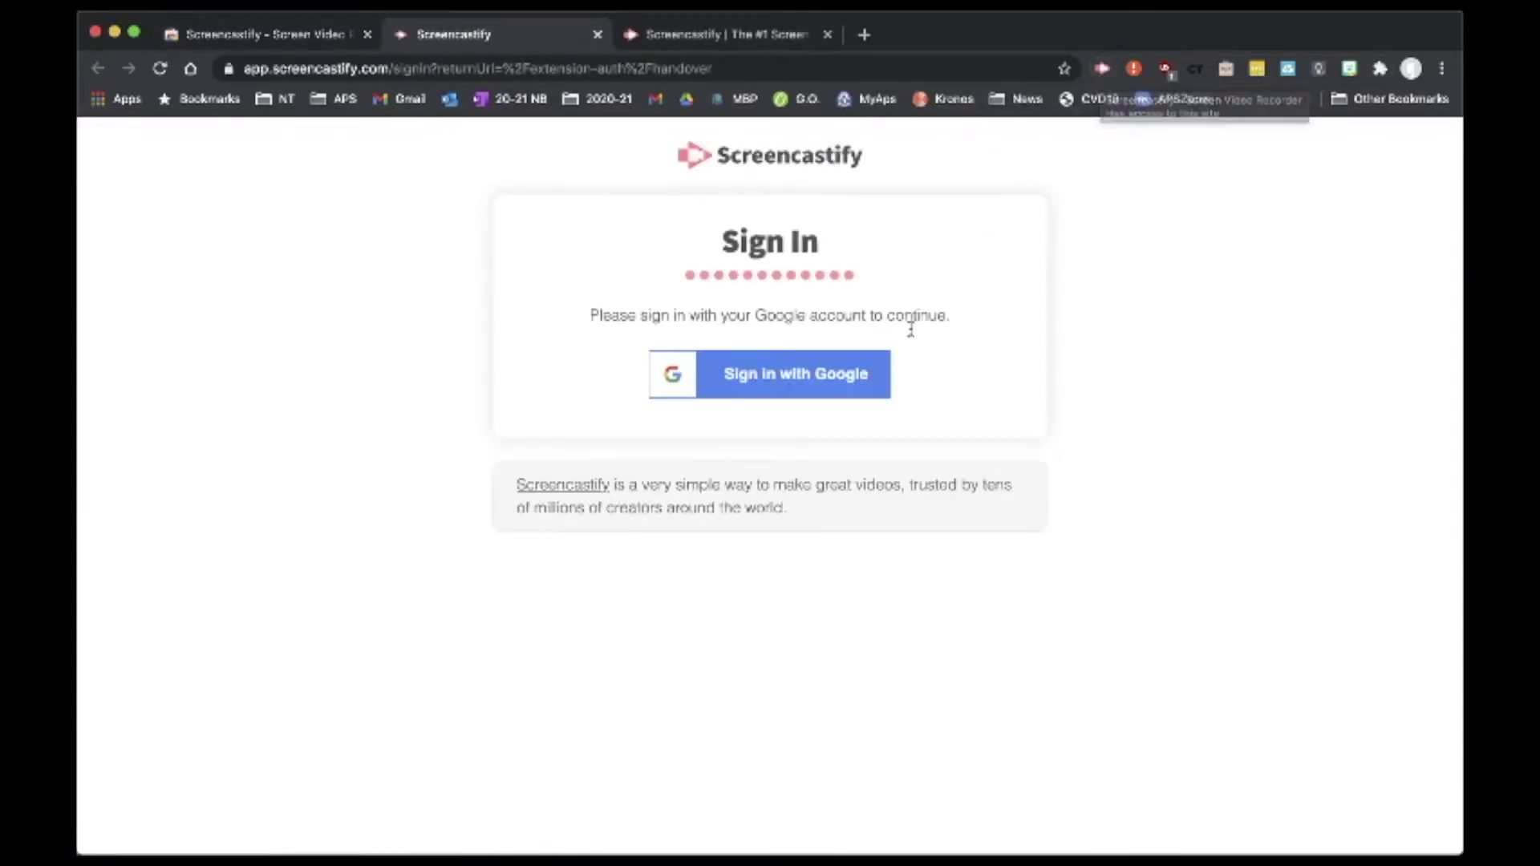
{"action": "left_click", "coordinate": [728, 374]}
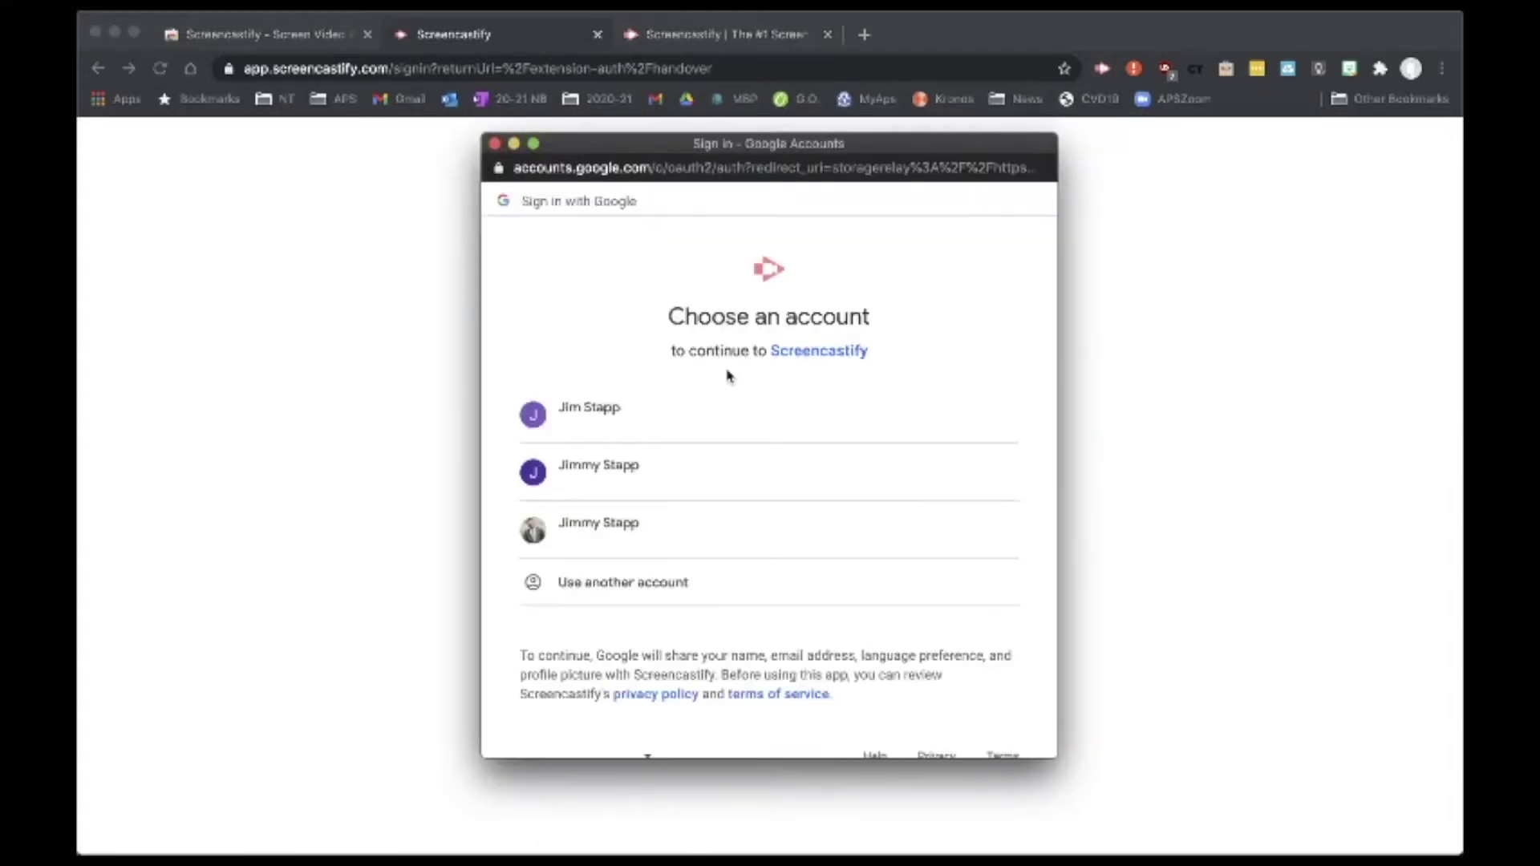
{"action": "left_click", "coordinate": [658, 539]}
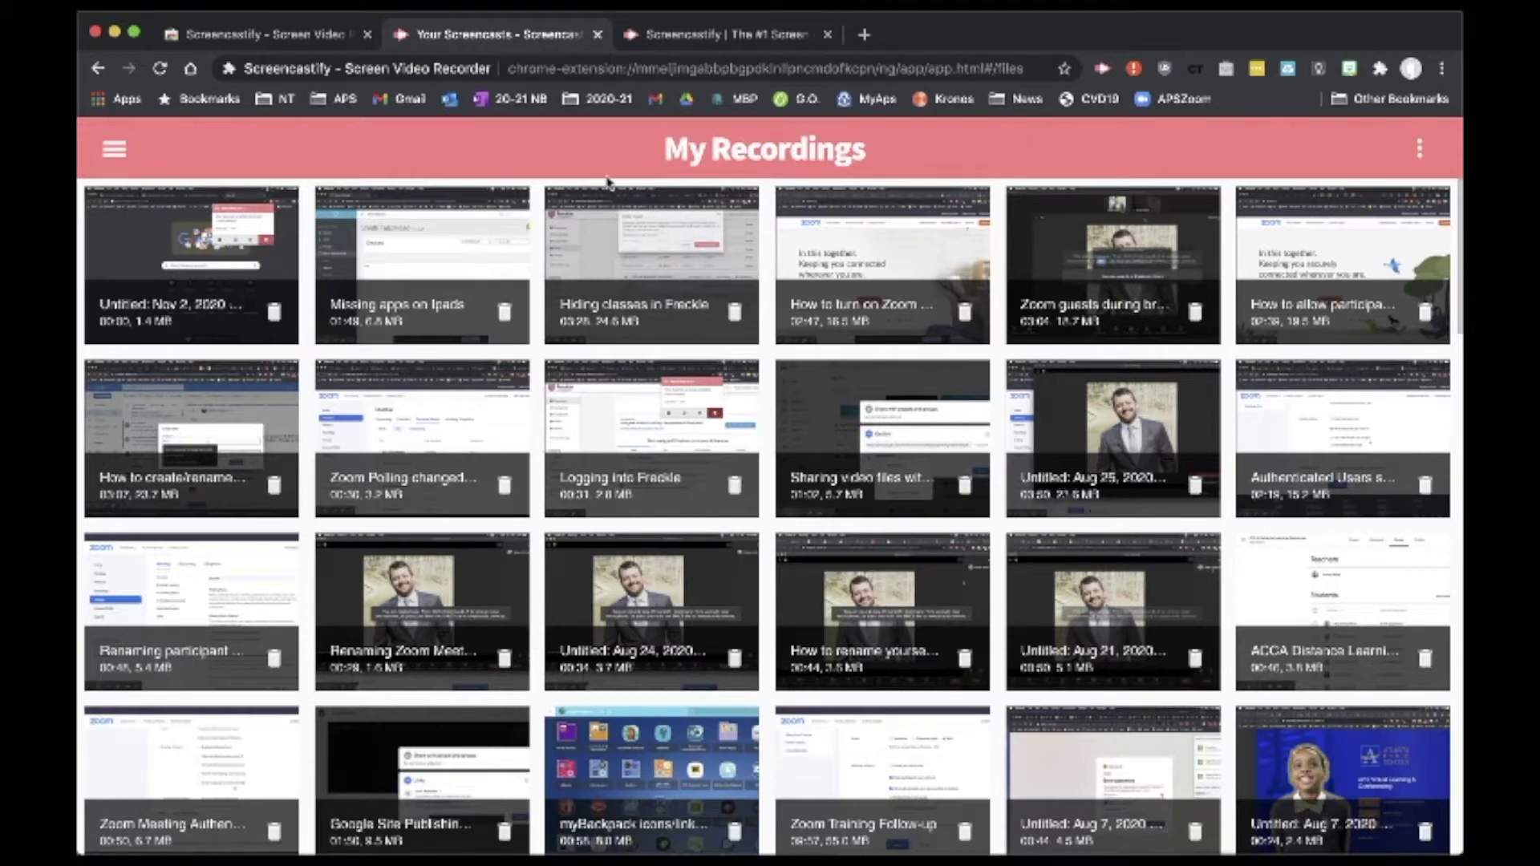
Open the My Recordings side menu, close the Screencastify website and Chrome Web Store pages, and open a blank browser page
{"action": "left_click", "coordinate": [113, 151]}
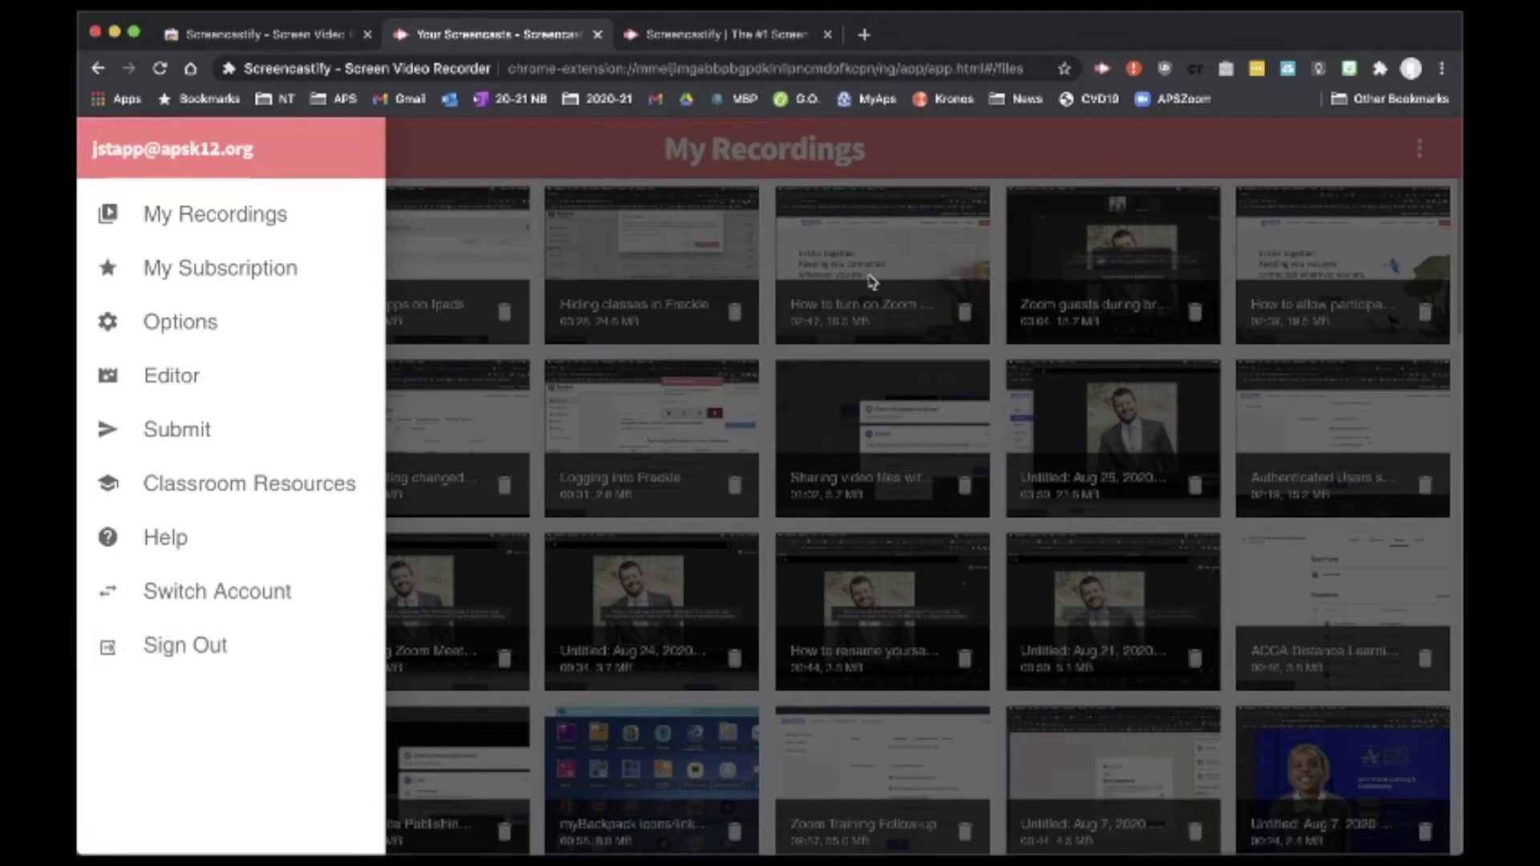
{"action": "left_click", "coordinate": [668, 39]}
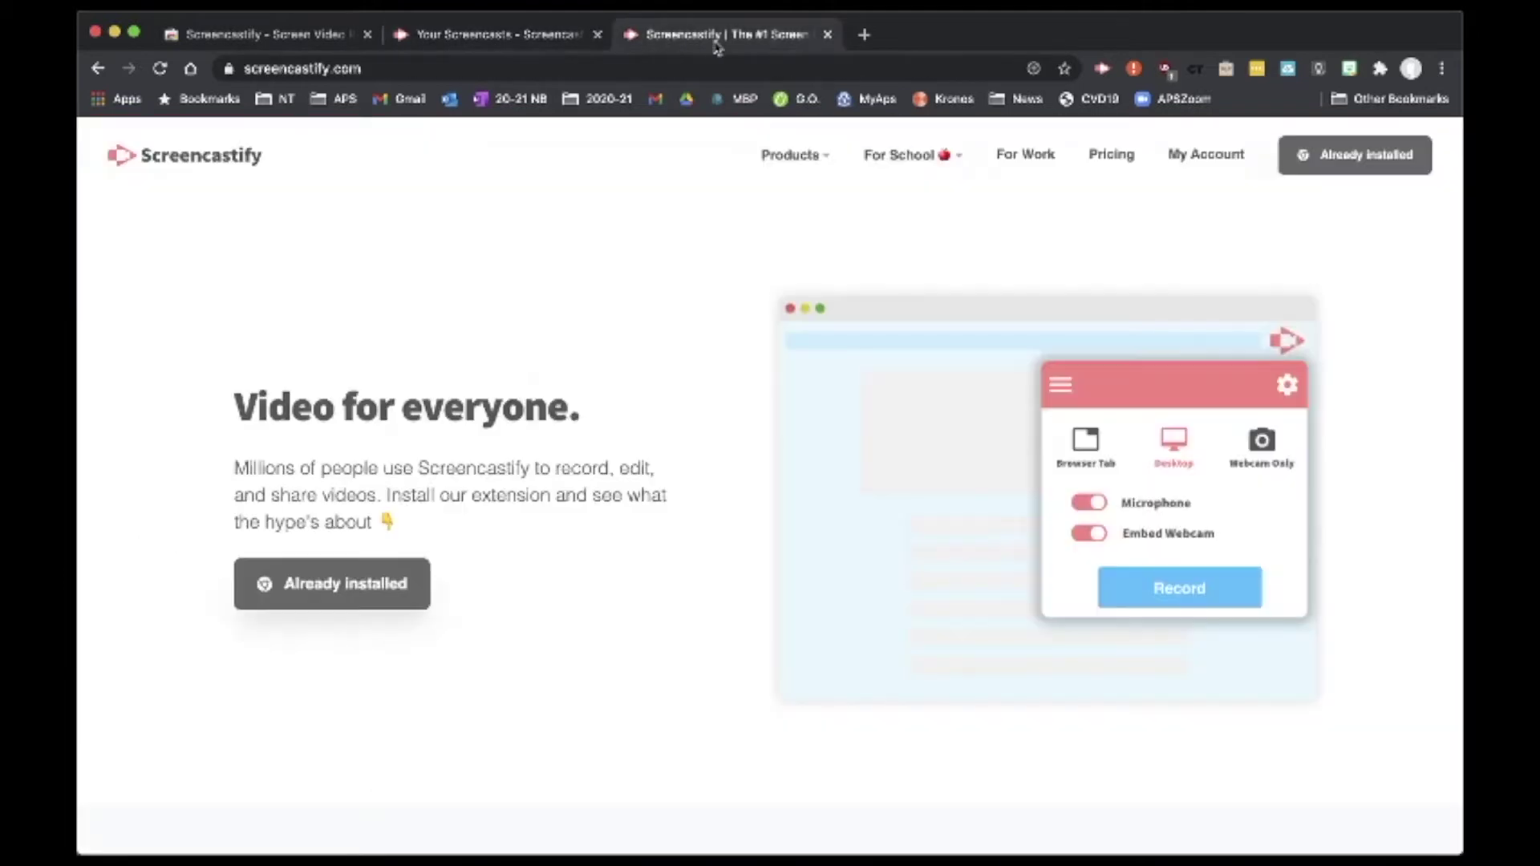
{"action": "left_click", "coordinate": [485, 38]}
{"action": "left_click", "coordinate": [695, 46]}
{"action": "left_click", "coordinate": [828, 35]}
{"action": "left_click", "coordinate": [367, 35]}
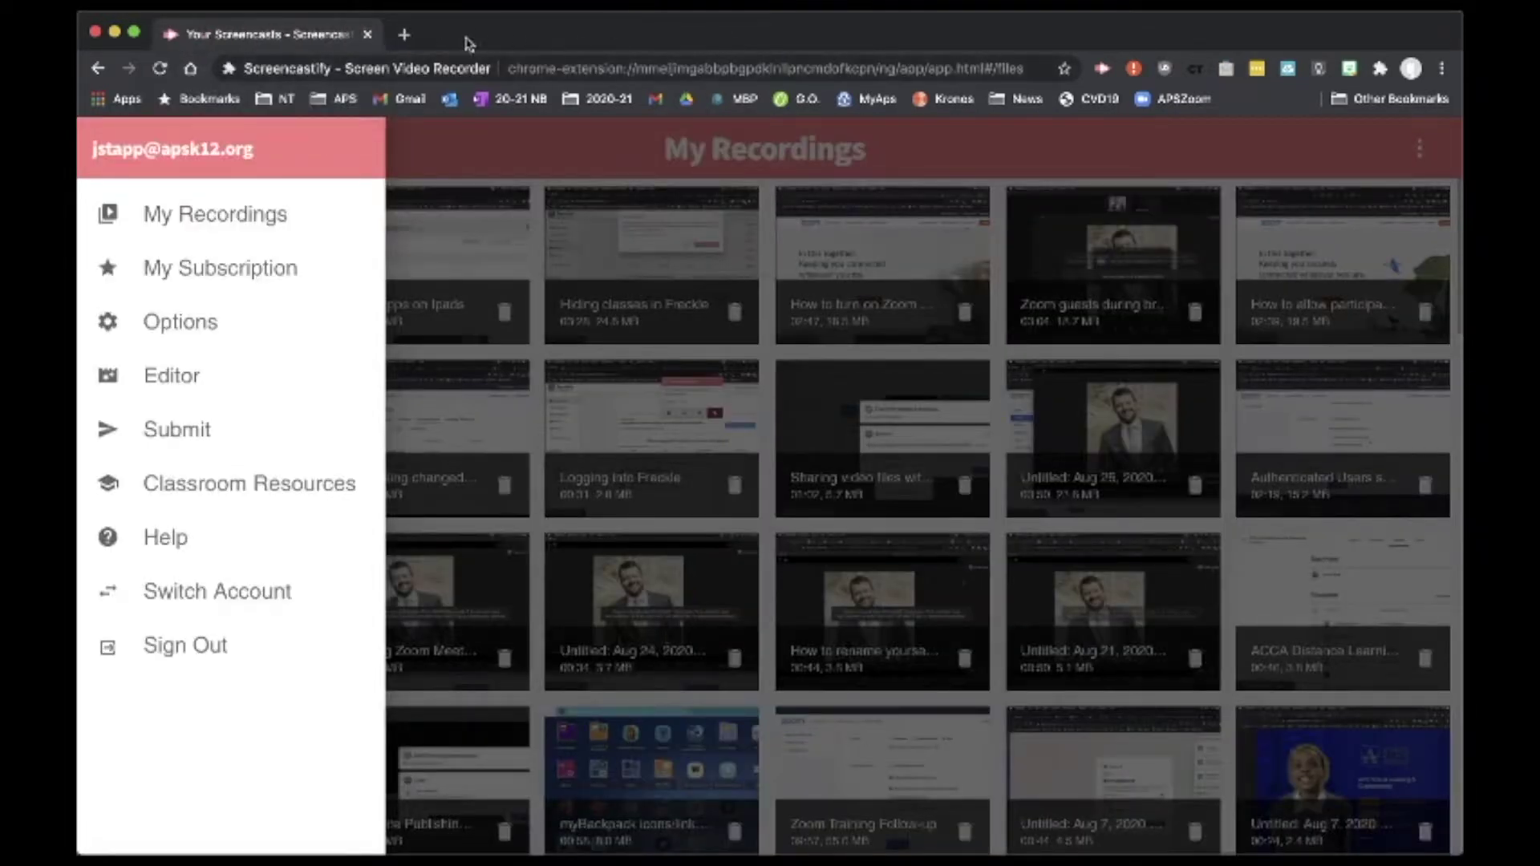
{"action": "left_click", "coordinate": [404, 34]}
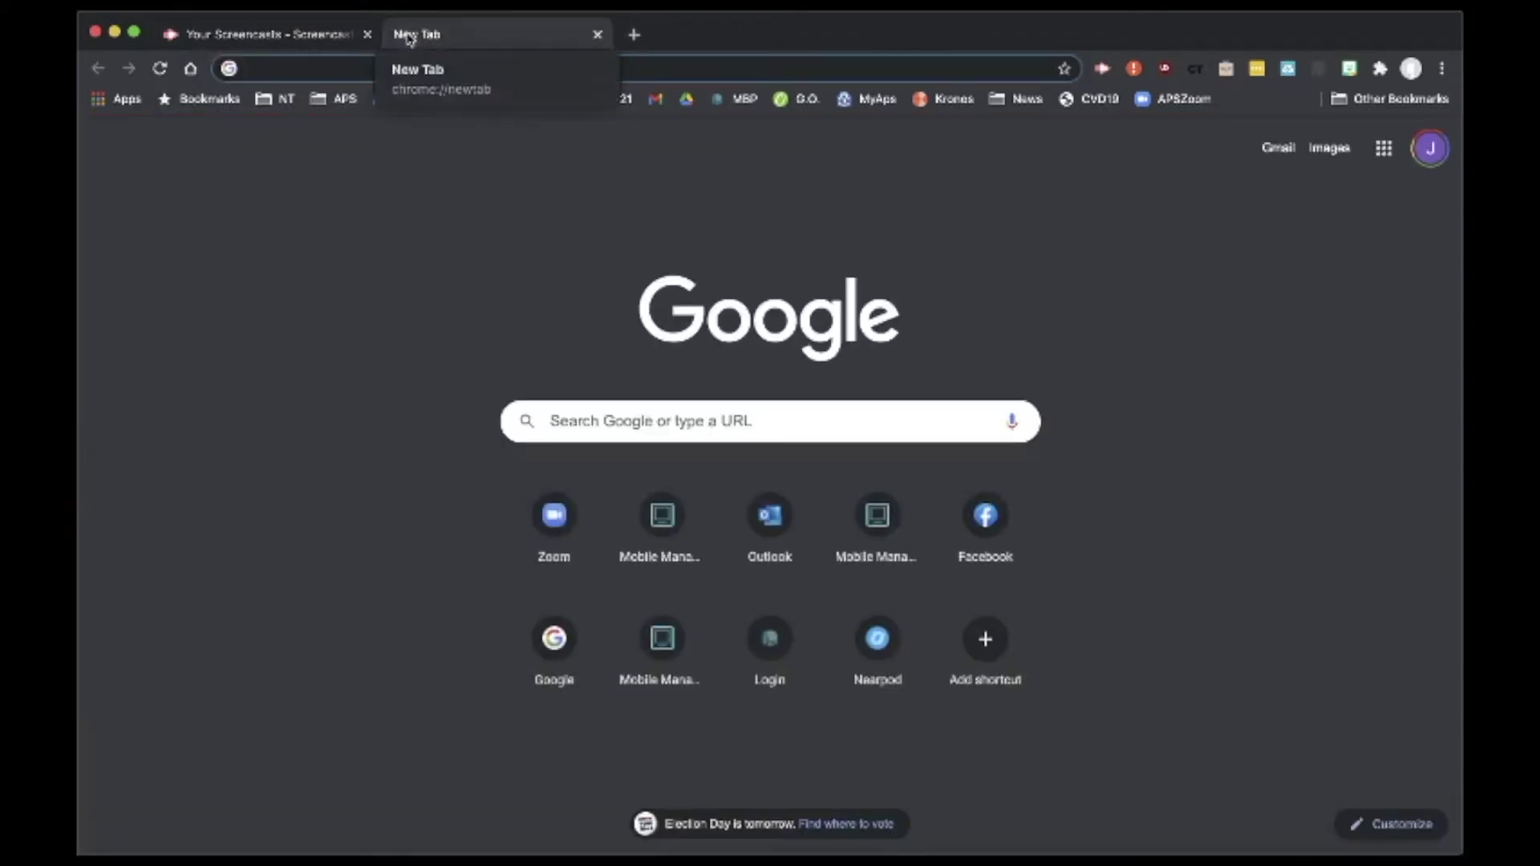
{"action": "left_click", "coordinate": [363, 221]}
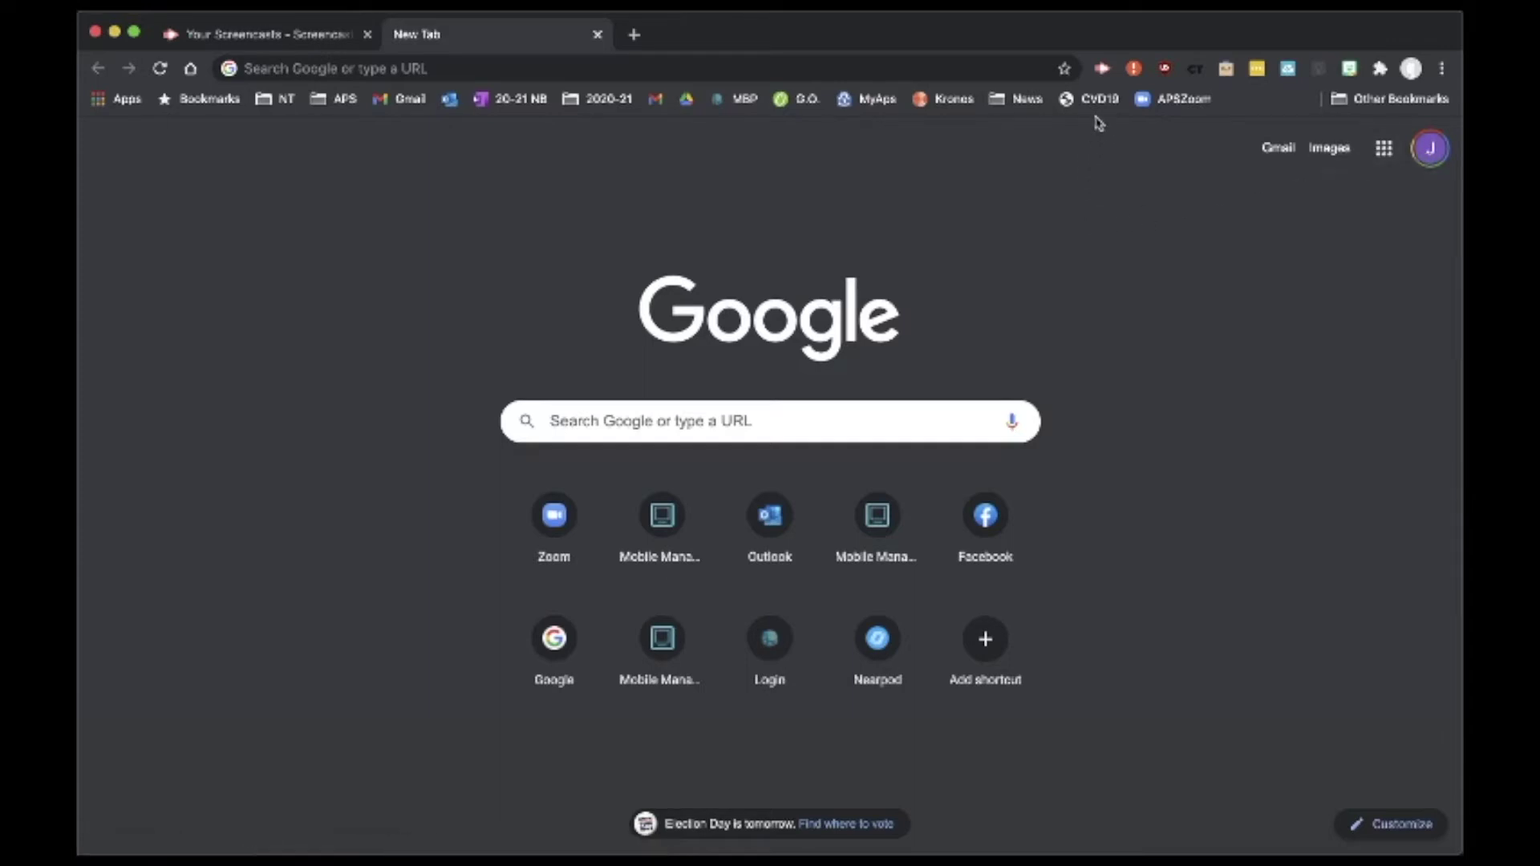
Open the Screencastify recorder with Desktop mode and inspect the available microphones, keeping the default external microphone
{"action": "left_click", "coordinate": [1102, 71]}
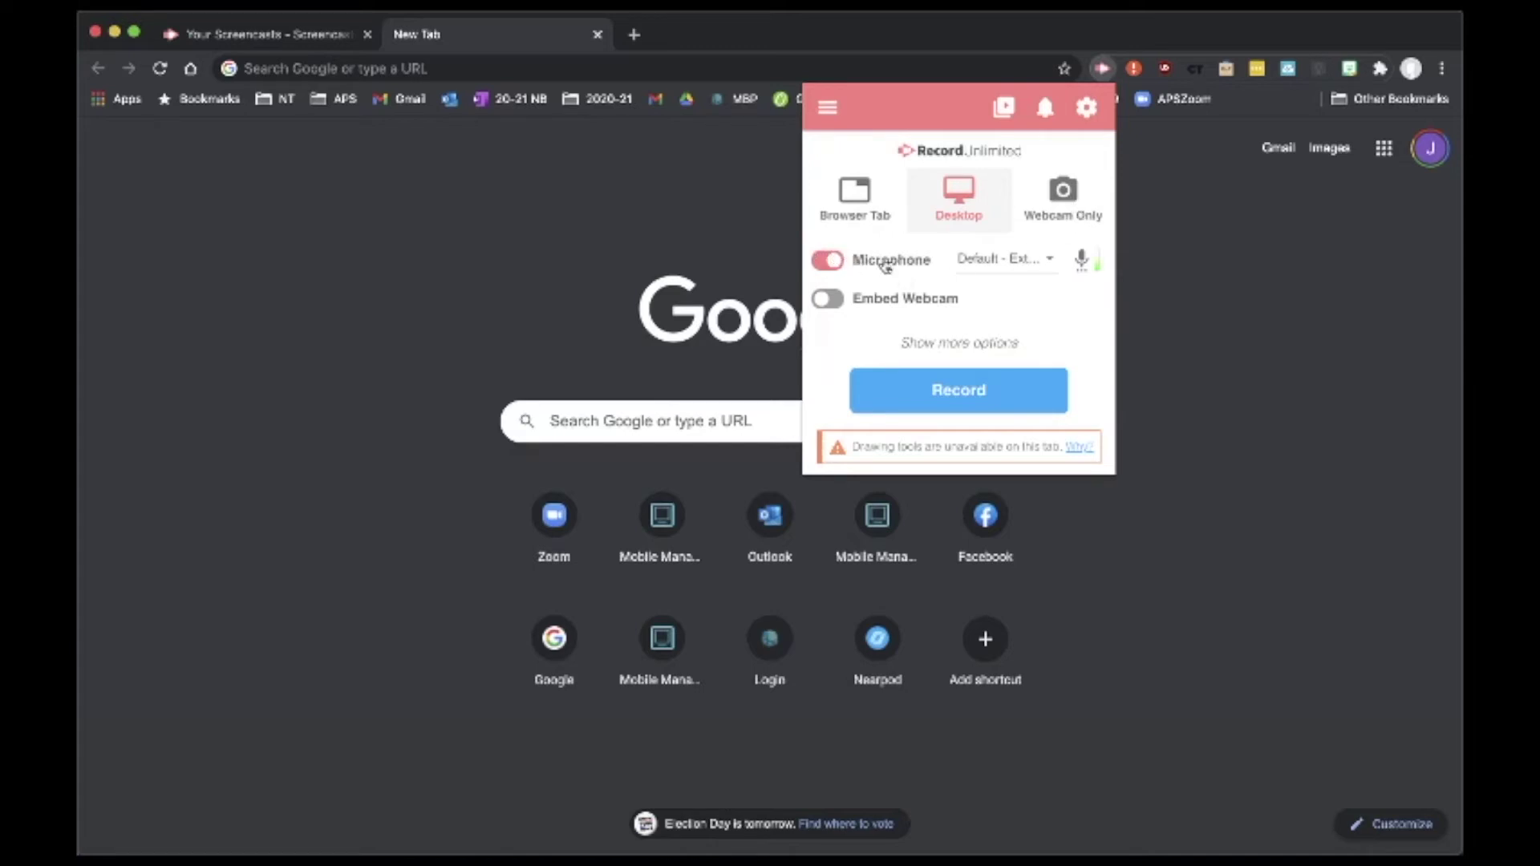
{"action": "left_click", "coordinate": [1049, 263]}
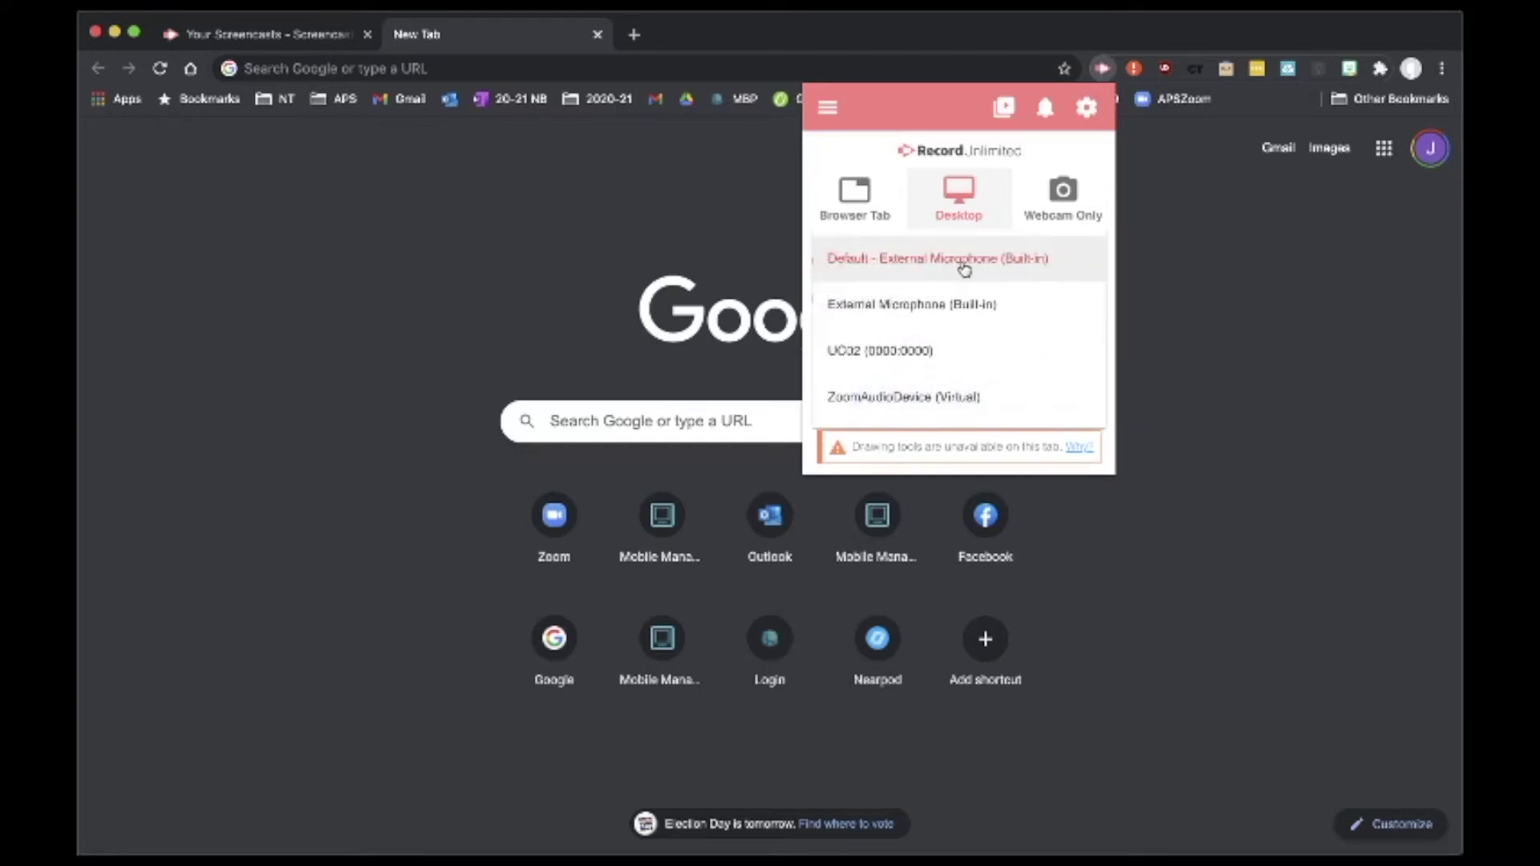
{"action": "left_click", "coordinate": [1054, 262]}
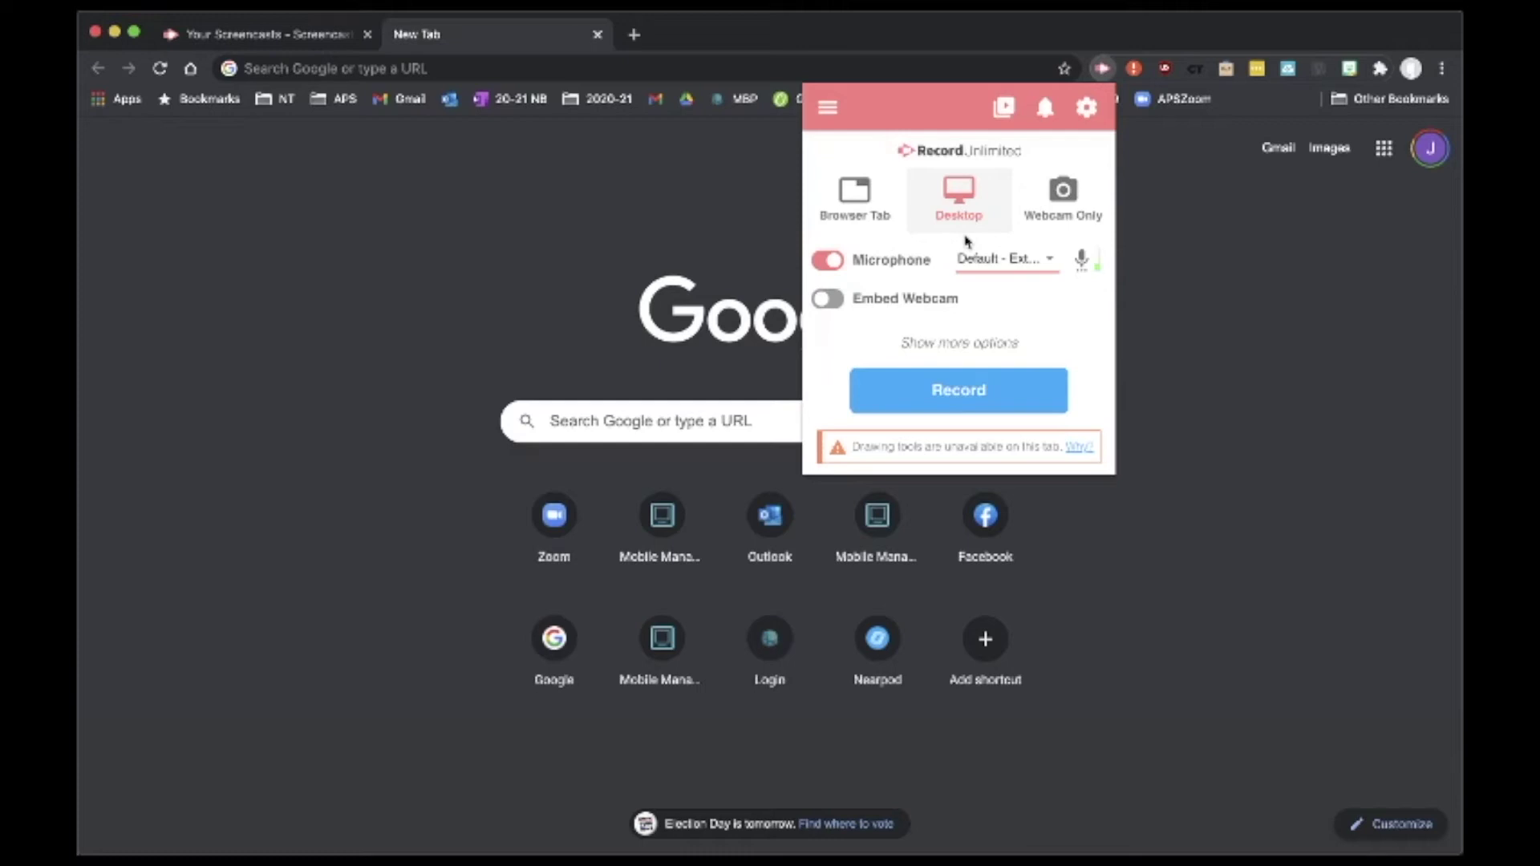
Start the desktop recording by sharing the entire screen, and hide the screen-sharing notice
{"action": "left_click", "coordinate": [952, 392]}
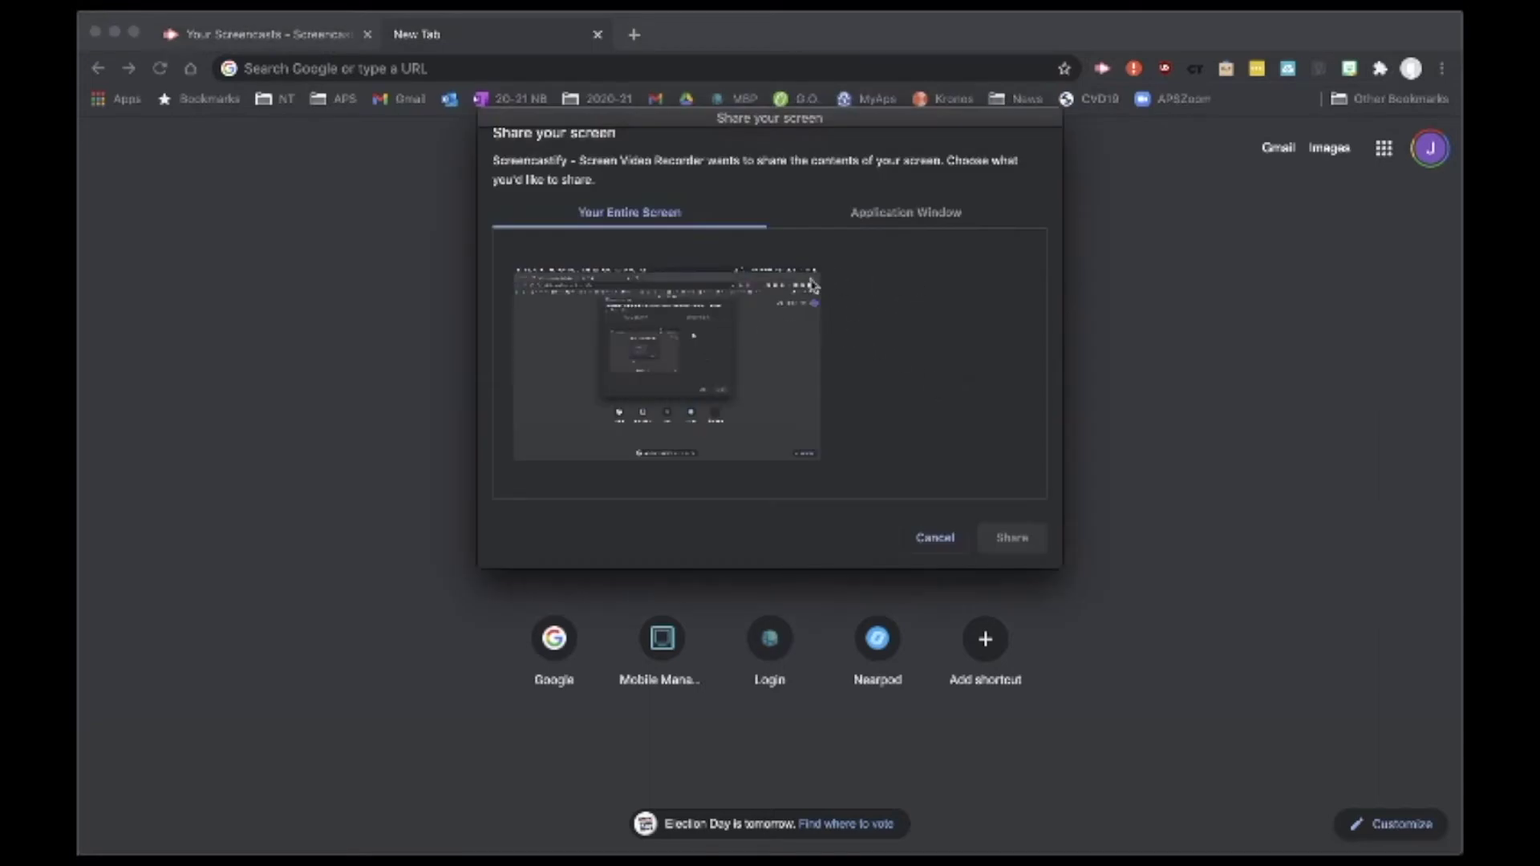
{"action": "left_click", "coordinate": [954, 216]}
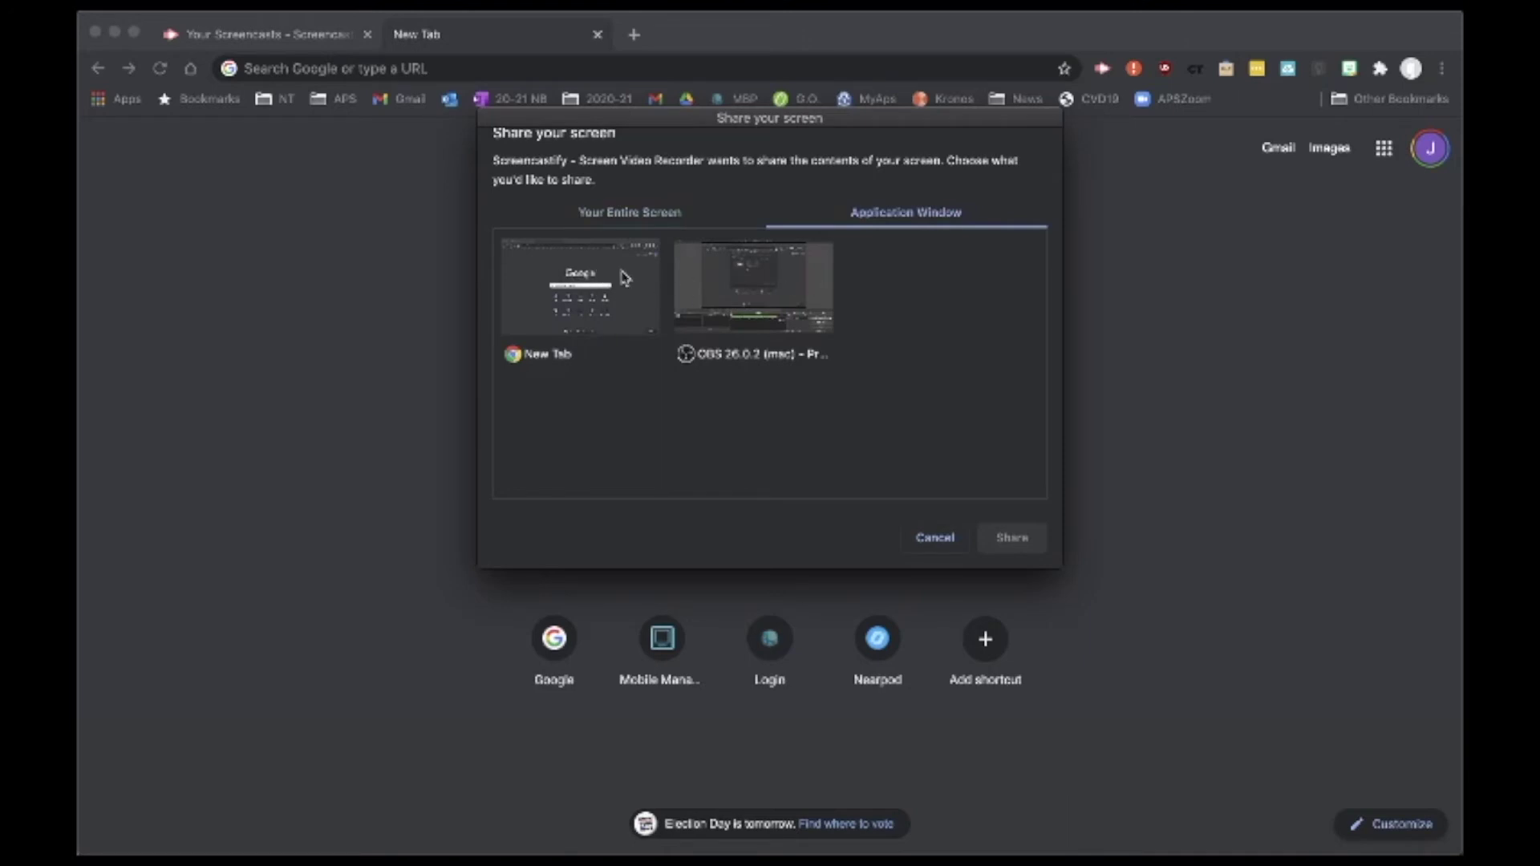
{"action": "left_click", "coordinate": [657, 218]}
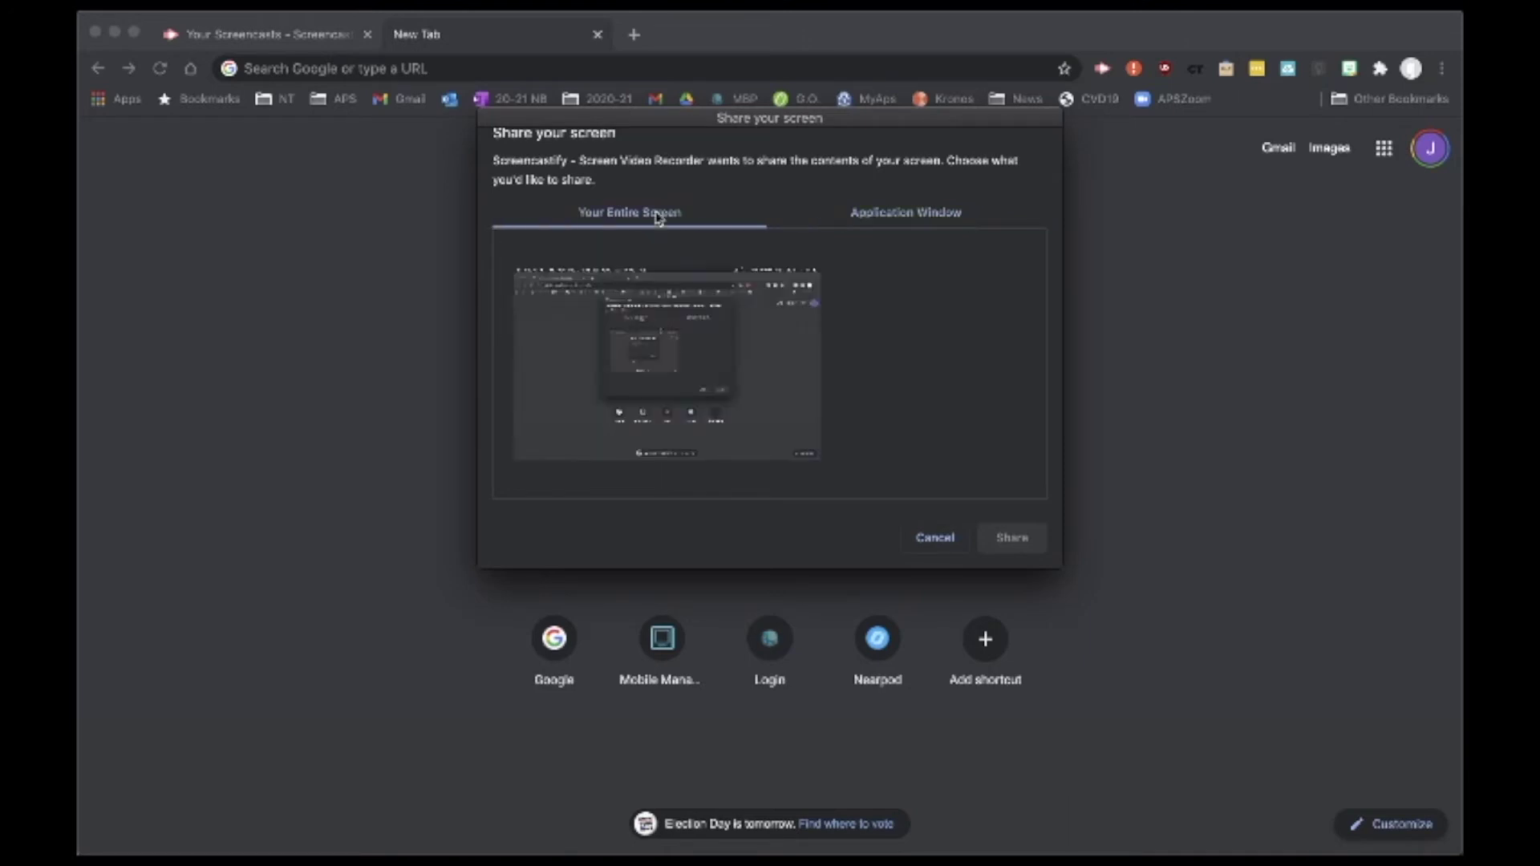
{"action": "left_click", "coordinate": [792, 363]}
{"action": "left_click", "coordinate": [1025, 539]}
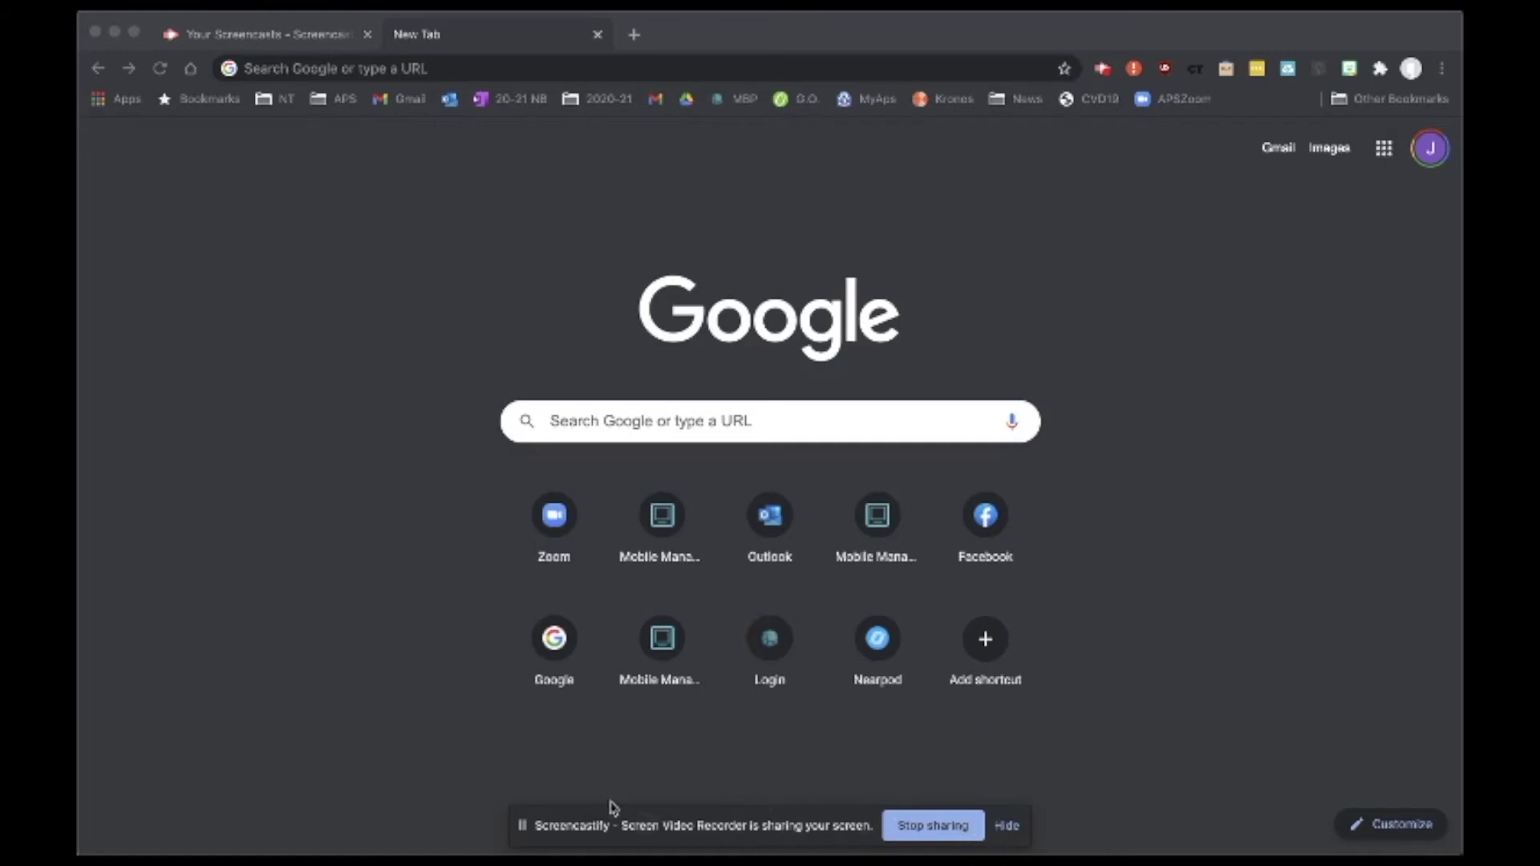
{"action": "left_click", "coordinate": [1008, 826]}
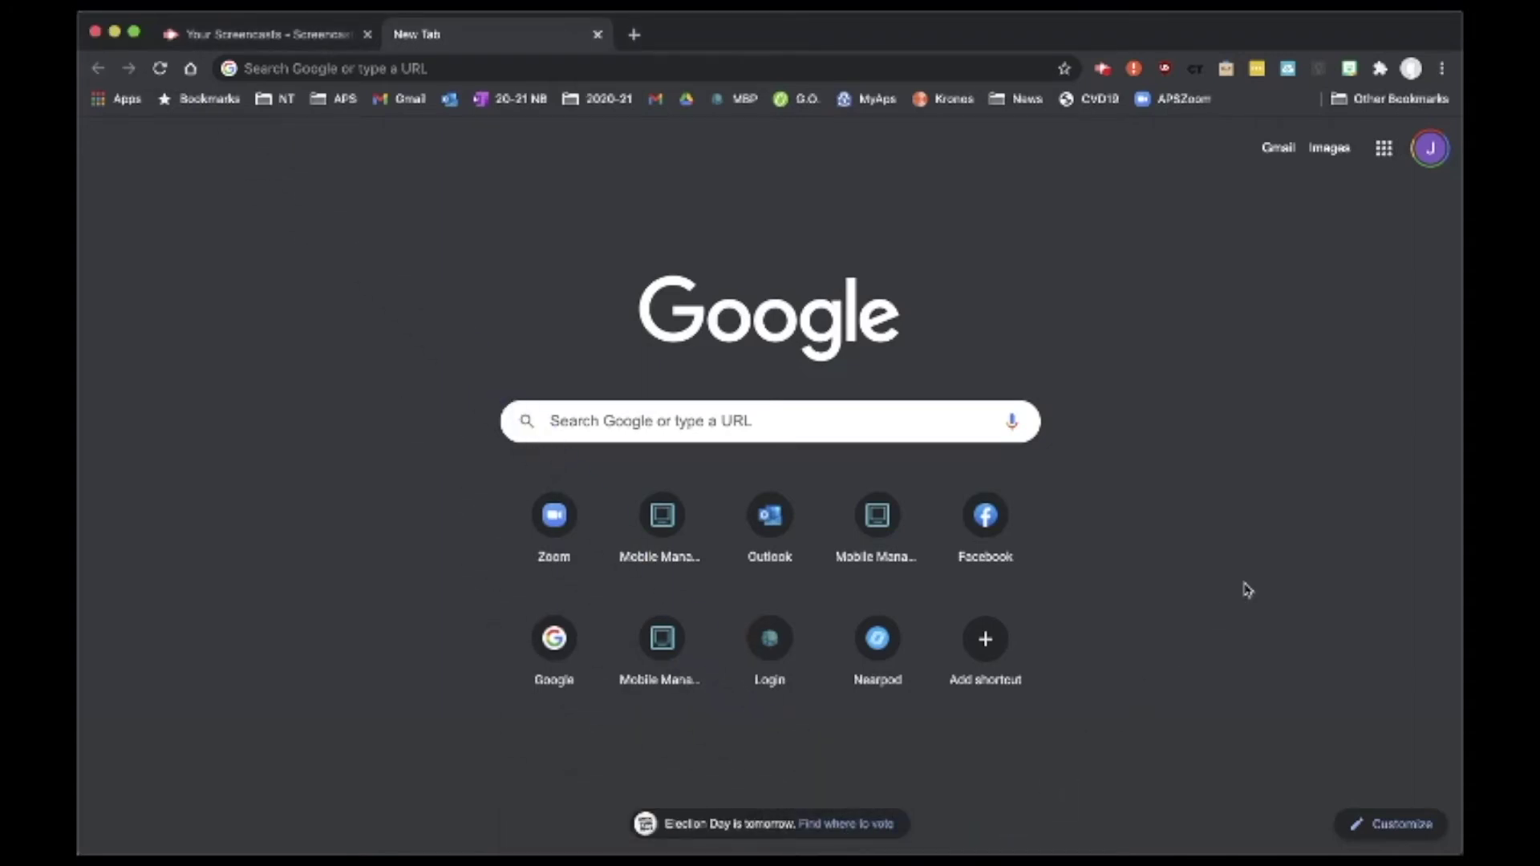
Switch Google to the school account while recording, and stop the Screencastify recording
{"action": "left_click", "coordinate": [1428, 159]}
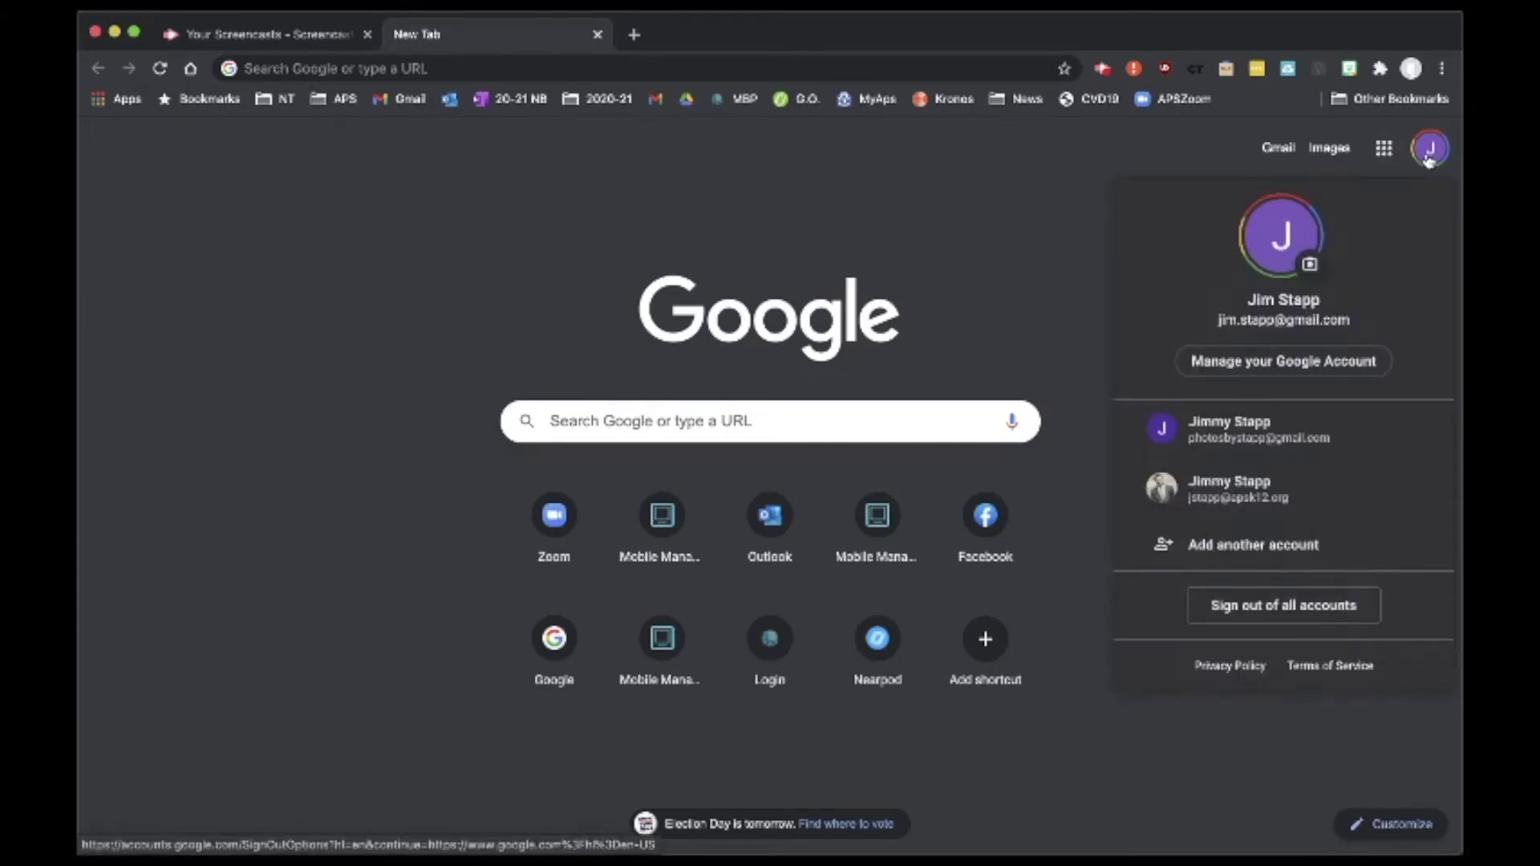
{"action": "left_click", "coordinate": [1253, 497]}
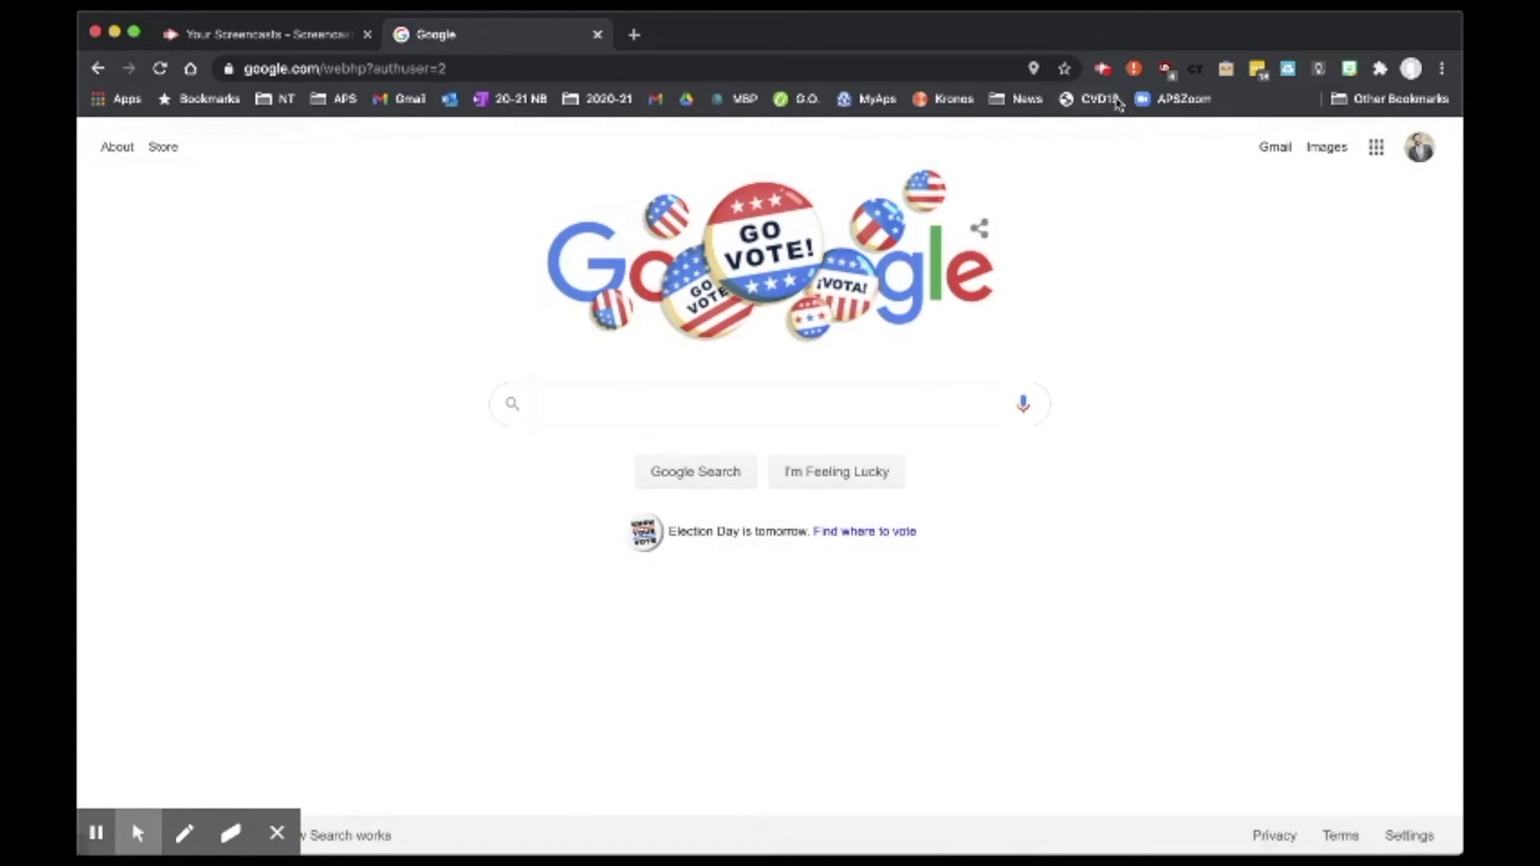
{"action": "left_click", "coordinate": [1100, 70]}
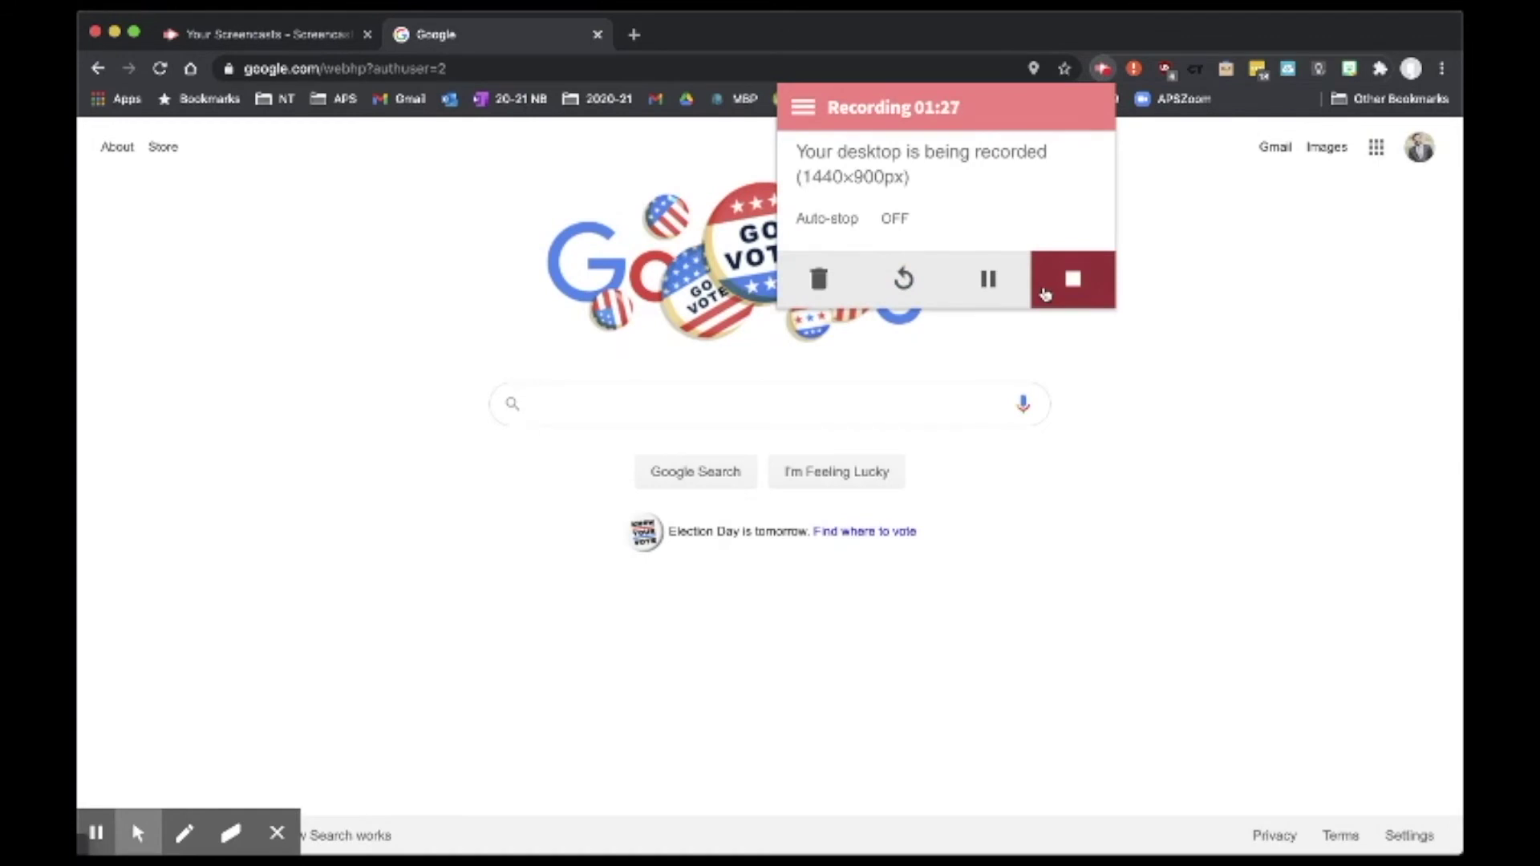
{"action": "left_click", "coordinate": [1045, 294]}
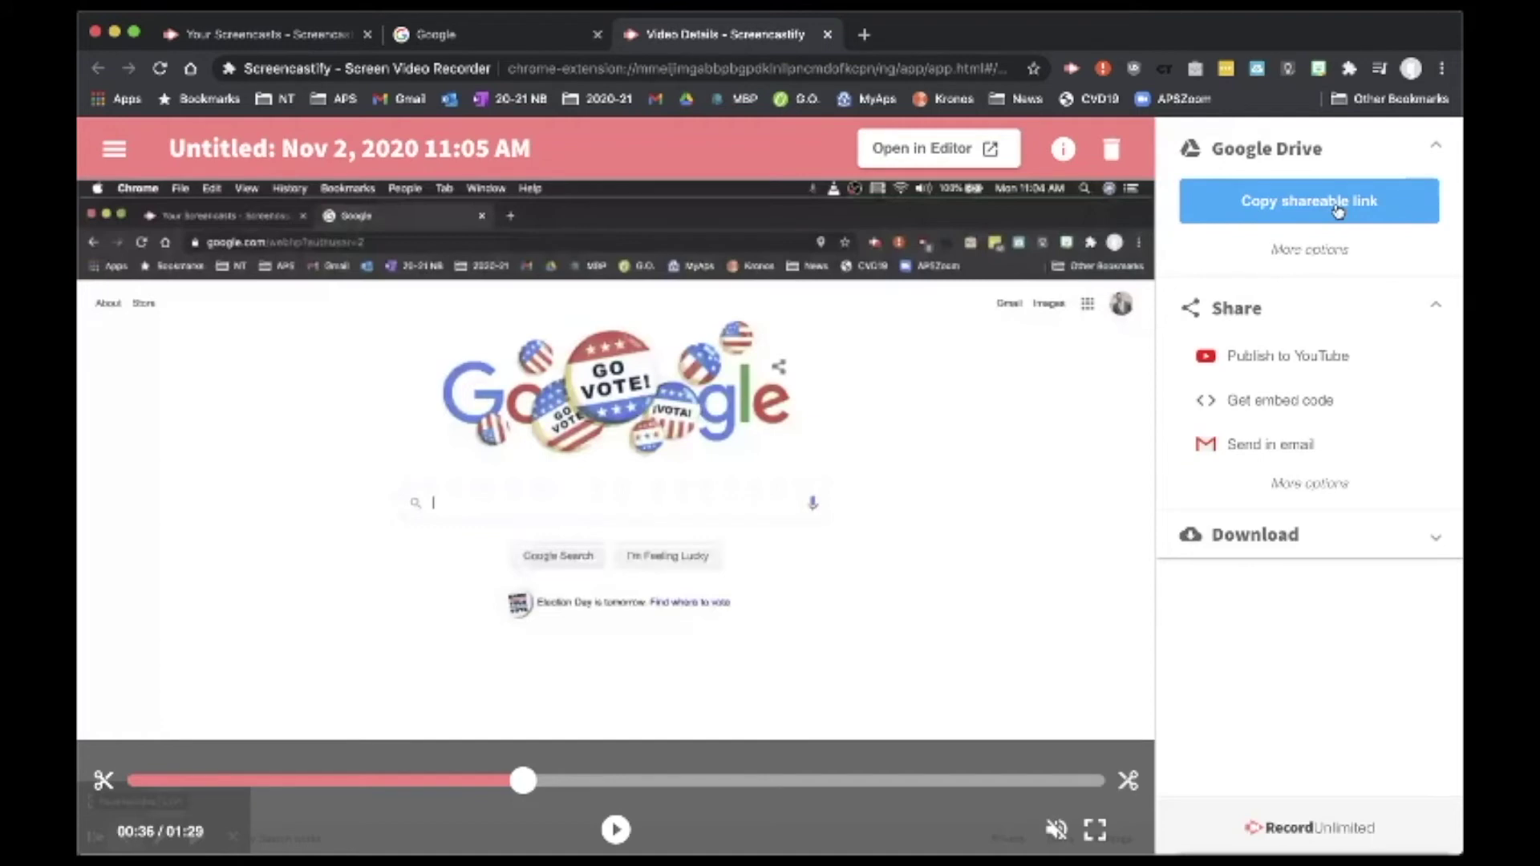
Copy the recording's shareable Google Drive link and set up publishing to YouTube with Unlisted visibility on the existing channel
{"action": "left_click", "coordinate": [1251, 207]}
{"action": "left_click", "coordinate": [1245, 358]}
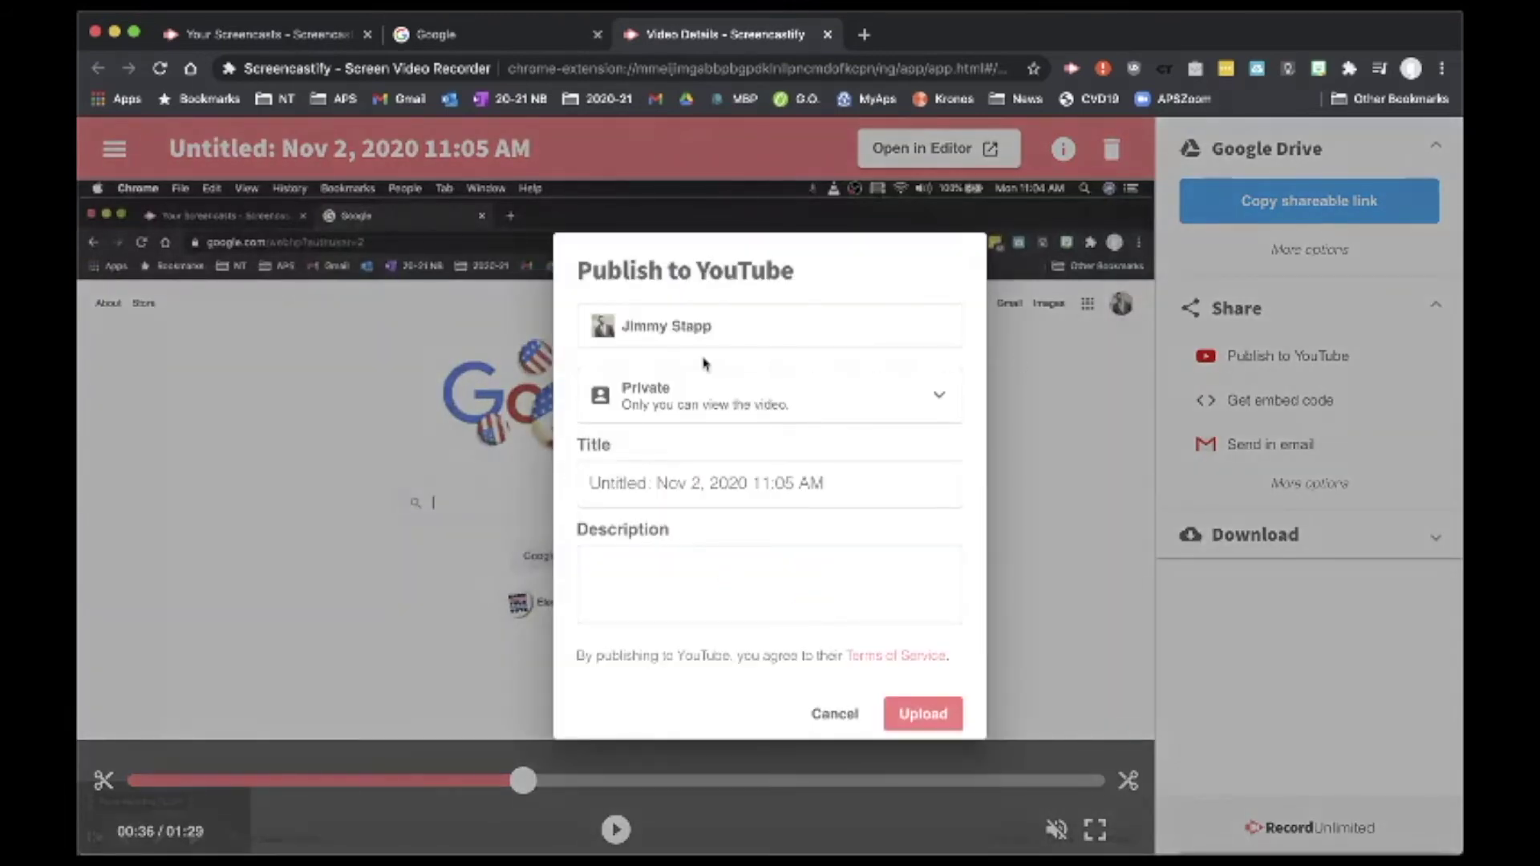
{"action": "left_click", "coordinate": [634, 328]}
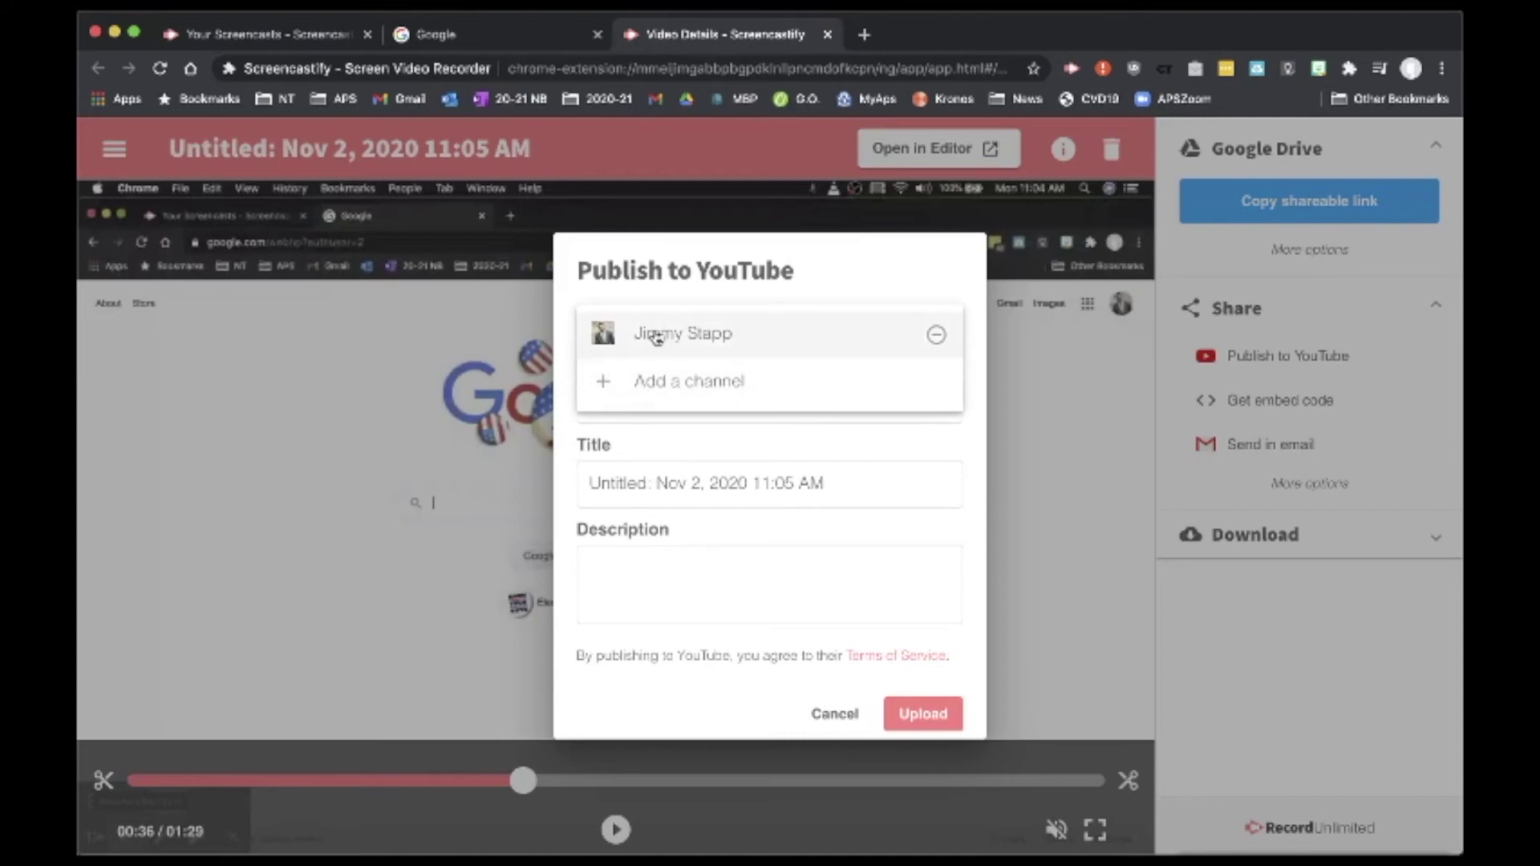
{"action": "left_click", "coordinate": [709, 285]}
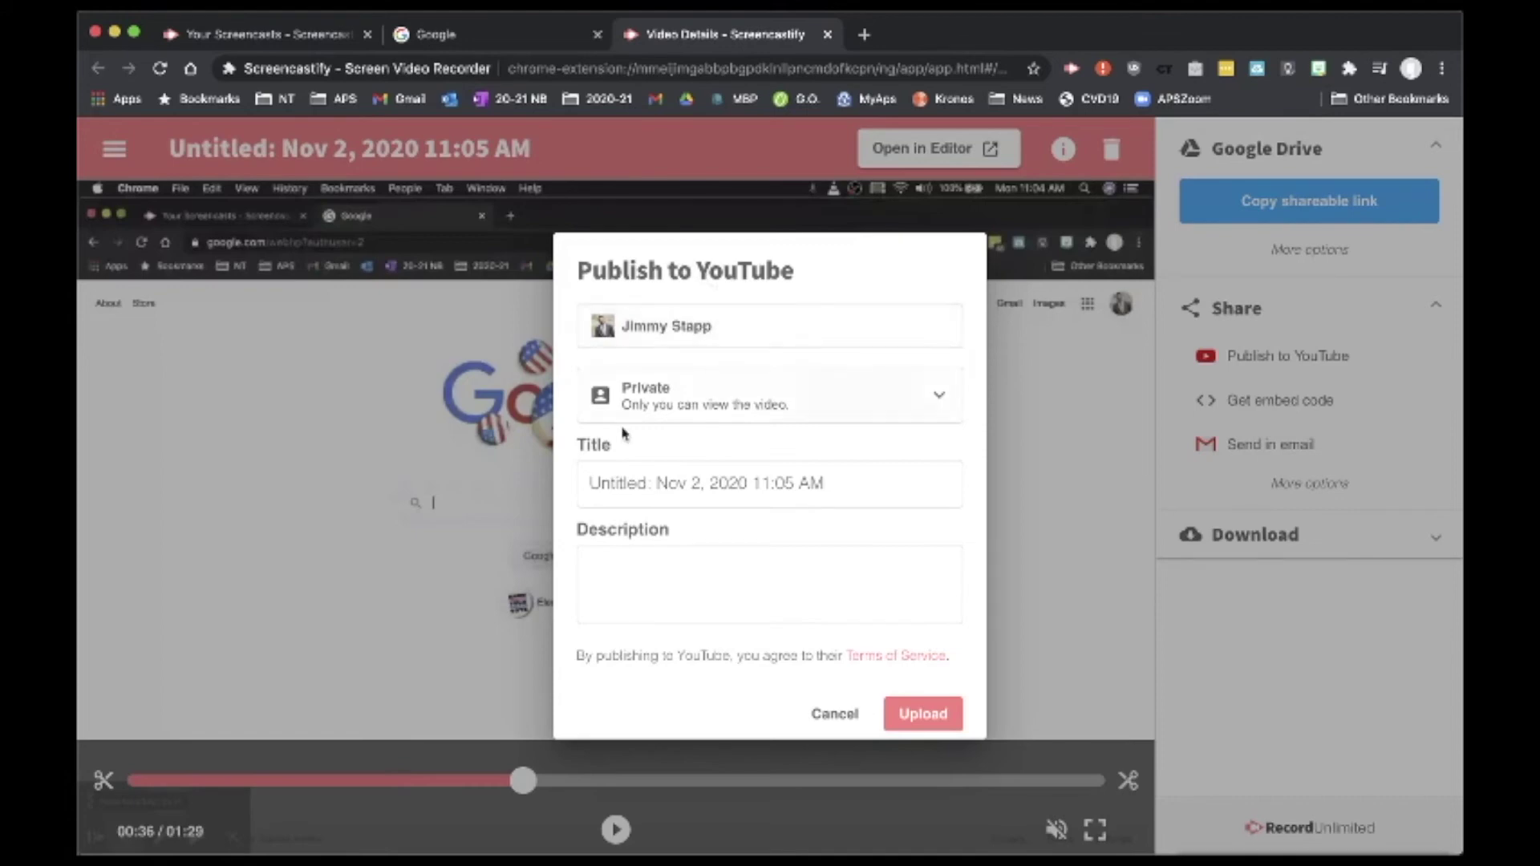
{"action": "left_click", "coordinate": [938, 407]}
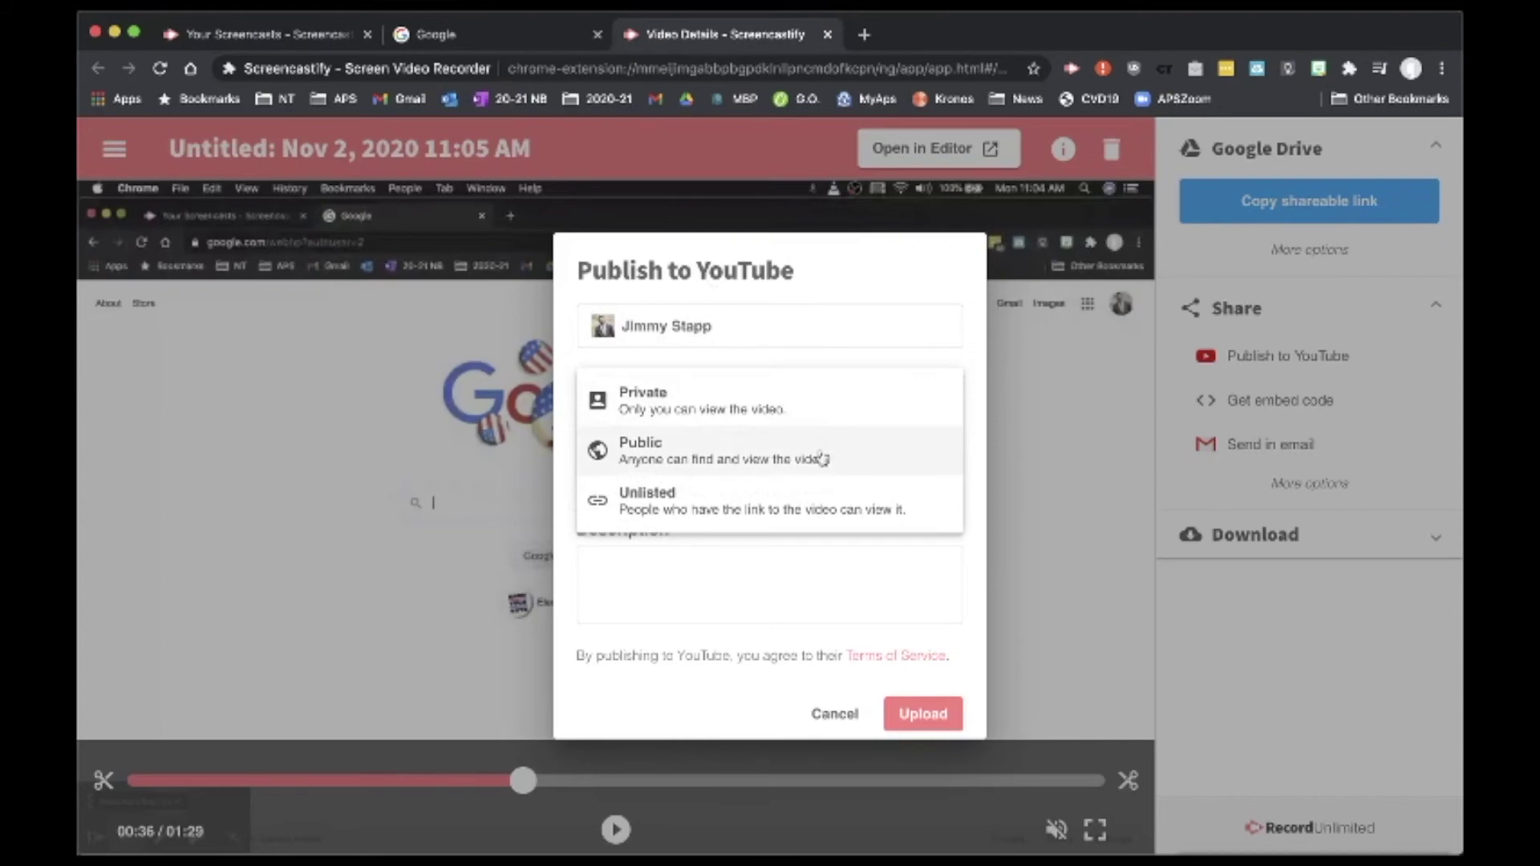
{"action": "left_click", "coordinate": [794, 500]}
Replace the YouTube video title with "Switching Google accounts on the fly"
{"action": "triple_click", "coordinate": [635, 477]}
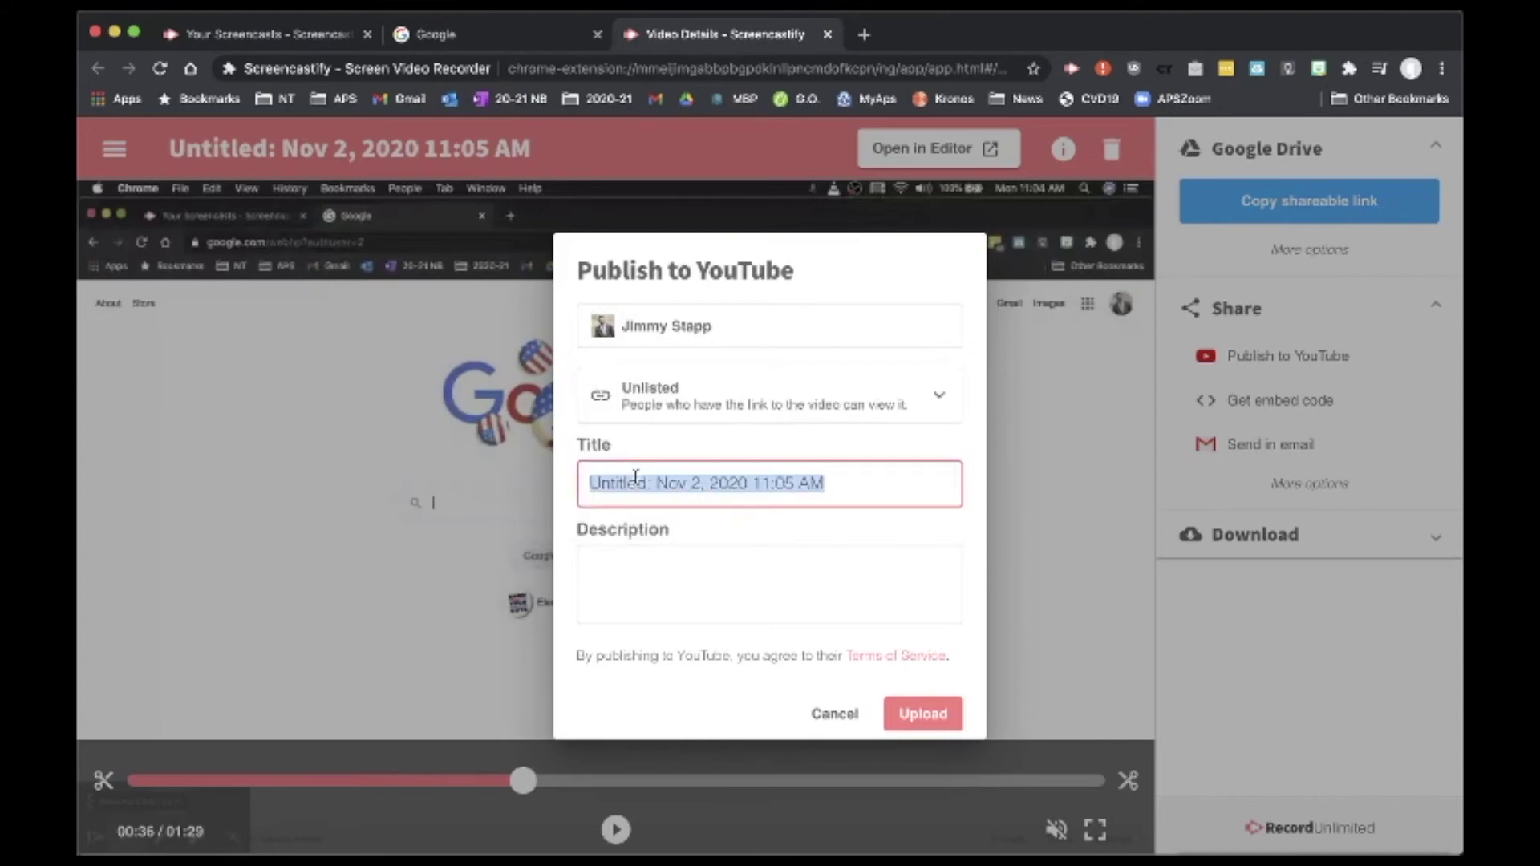
{"action": "key", "text": "BackSpace"}
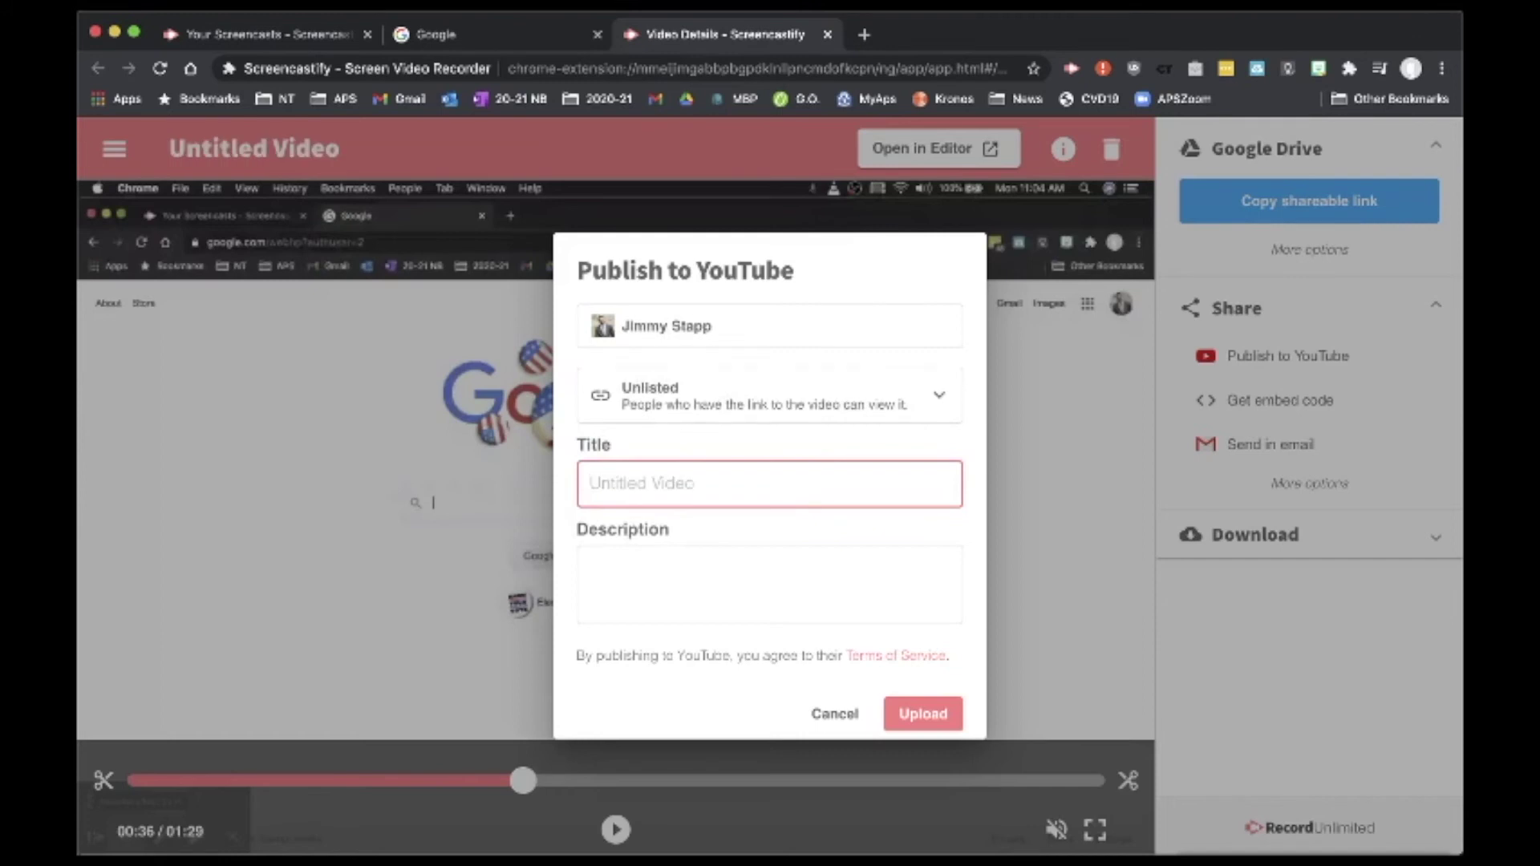
{"action": "type", "text": "Switchi"}
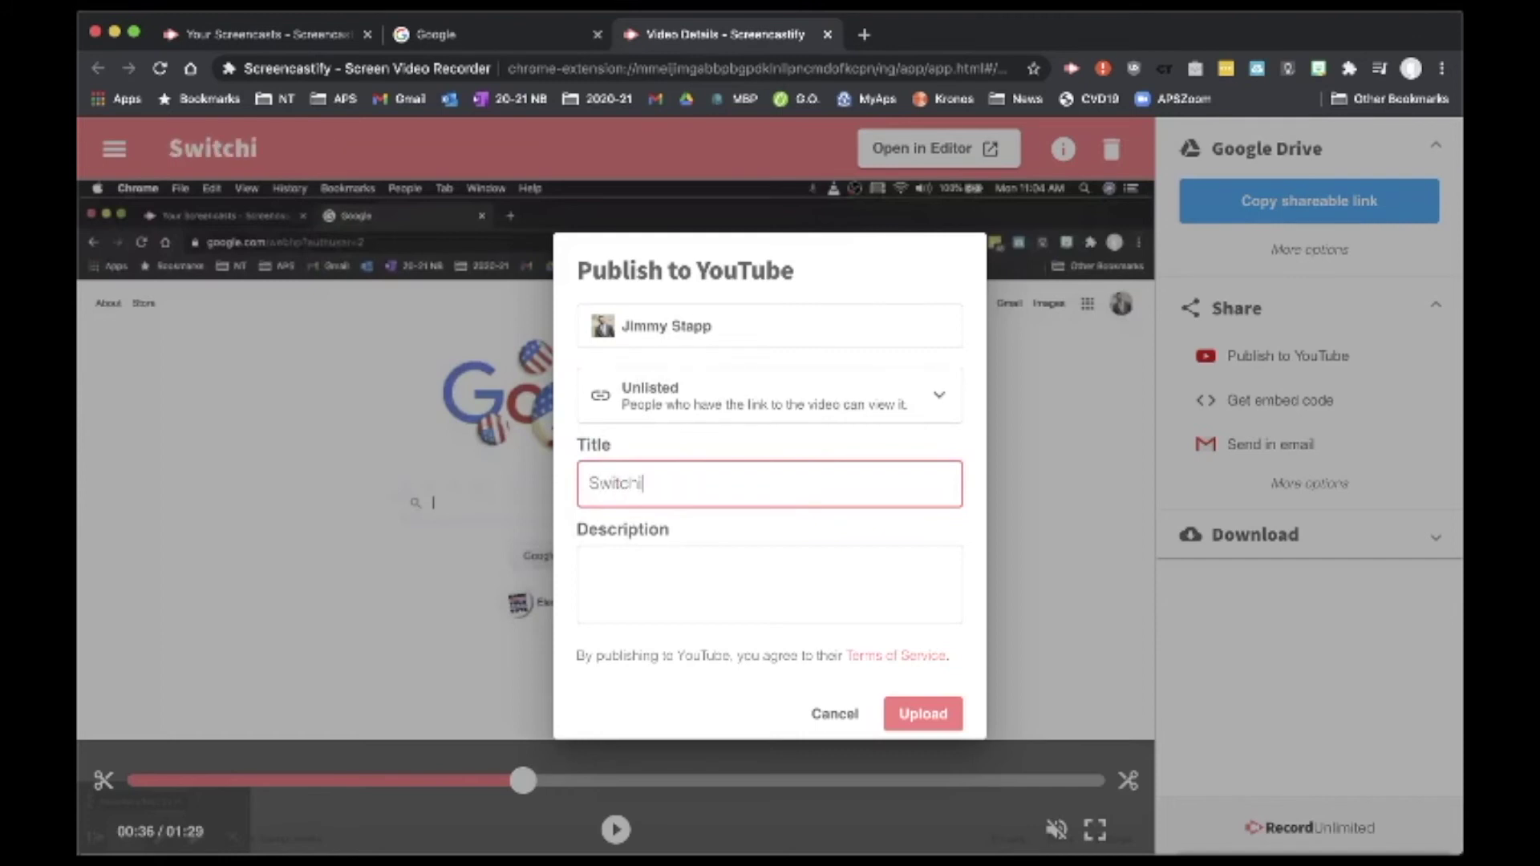
{"action": "type", "text": "ng Google"}
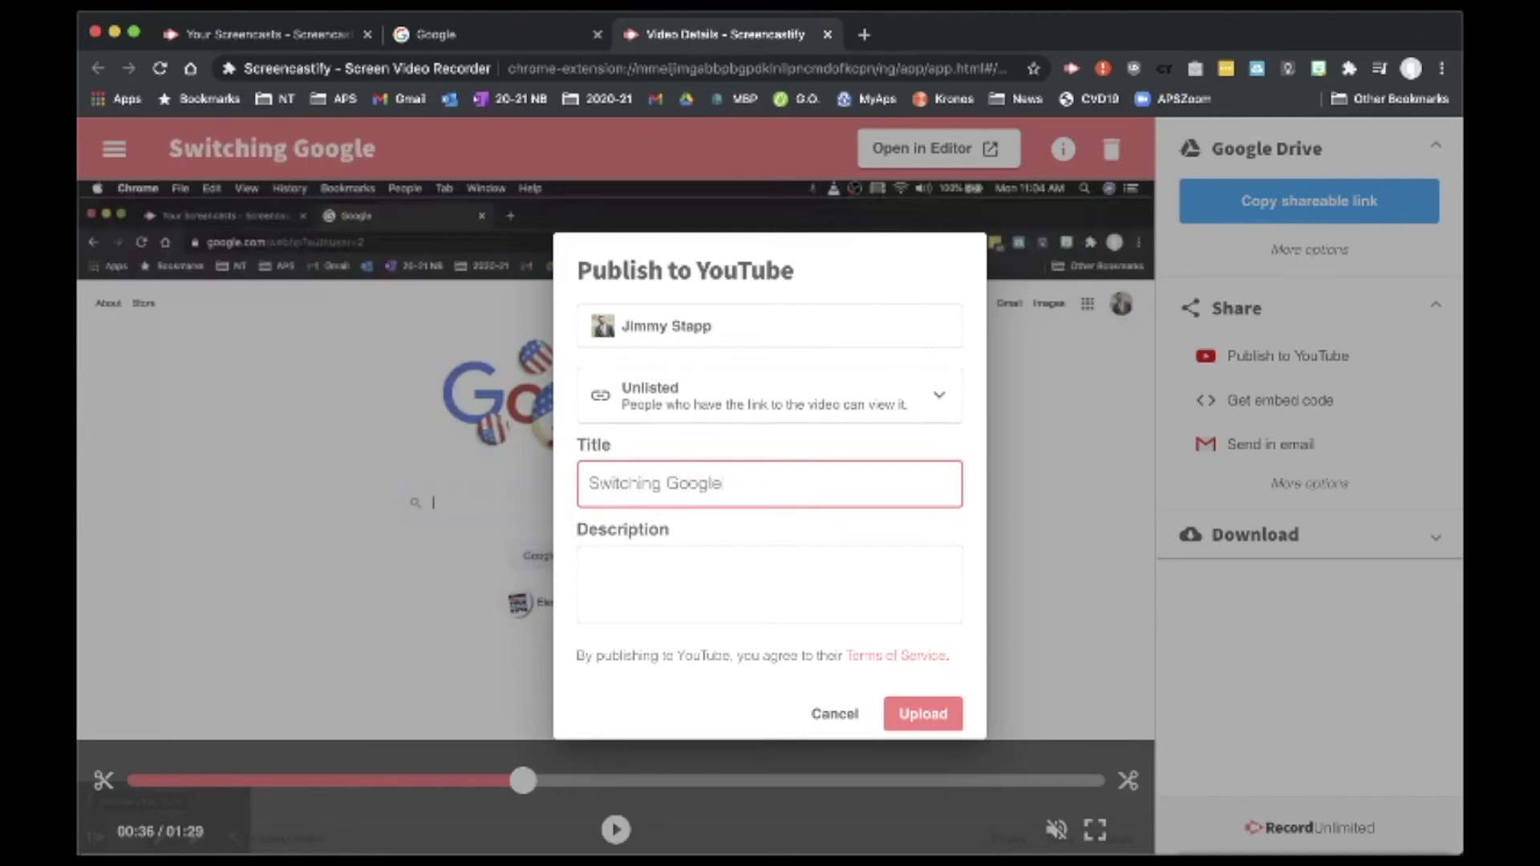
{"action": "type", "text": " accounts o"}
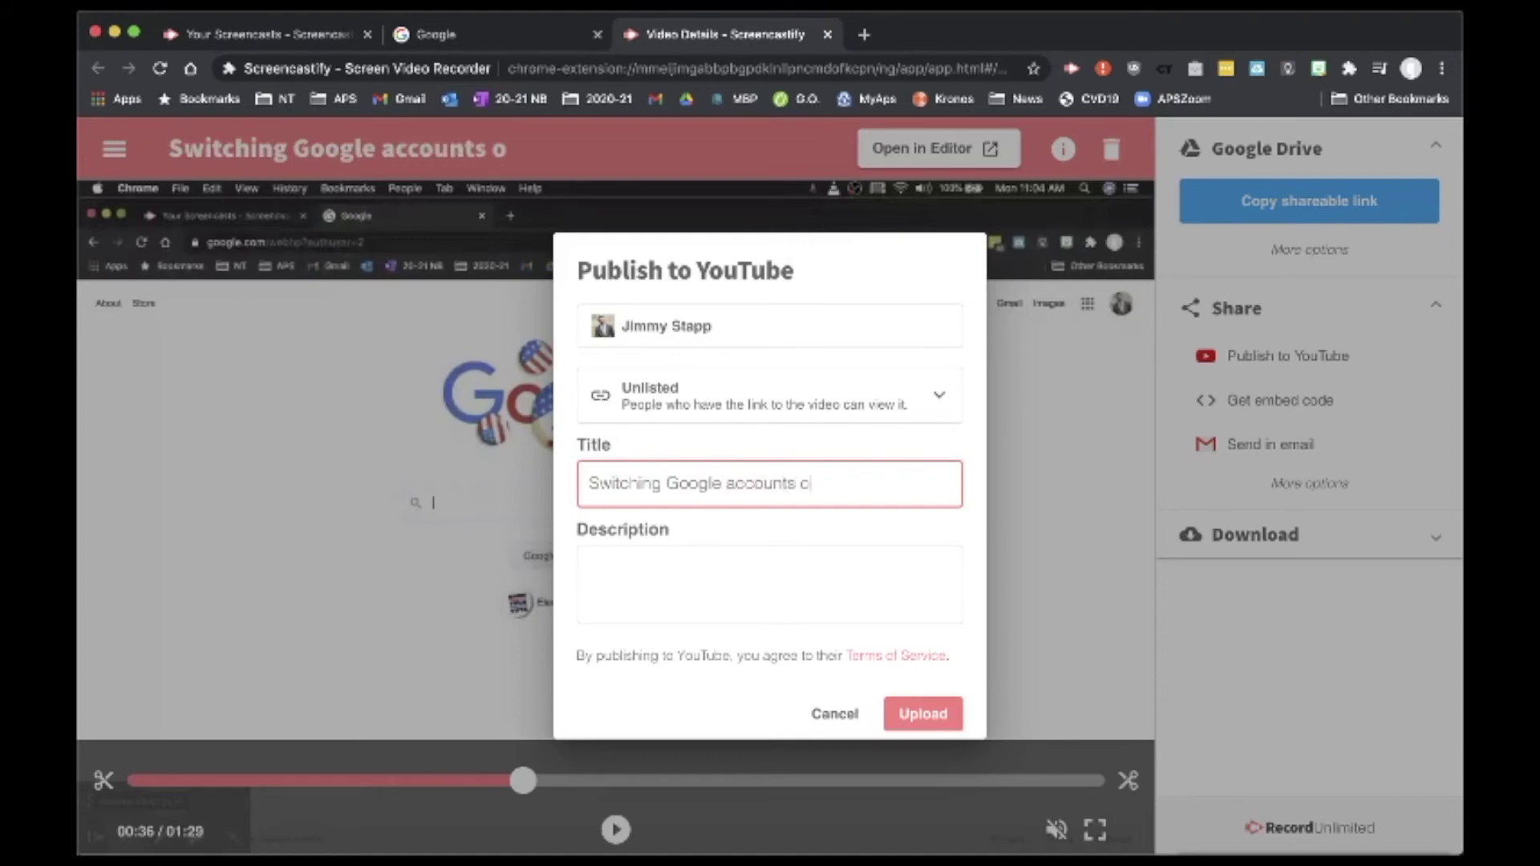
{"action": "type", "text": "n the fly"}
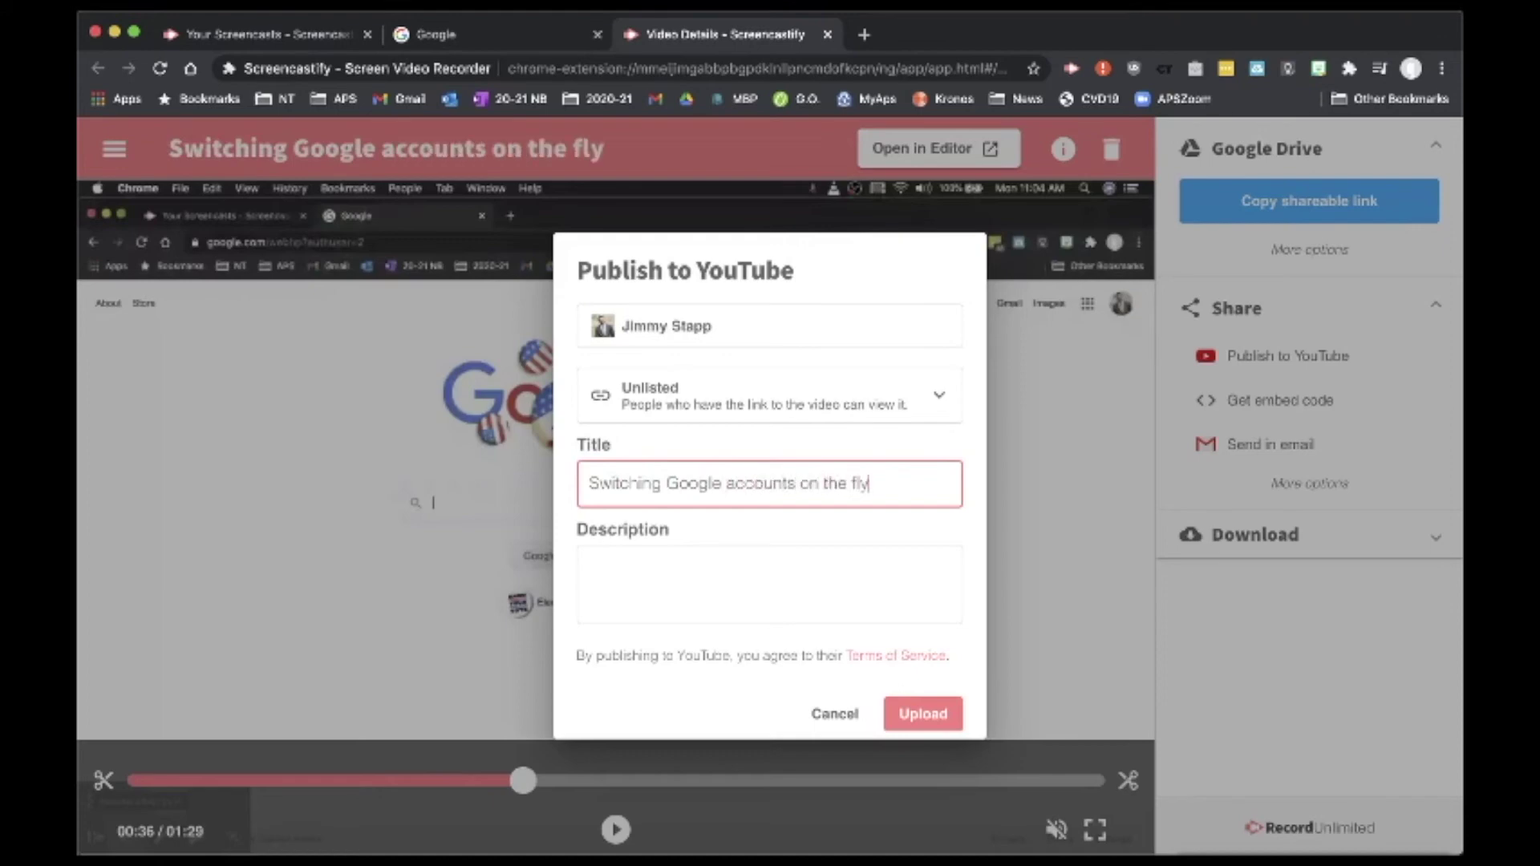
Enter "How to switch from a private to work related google account" as the YouTube video description
{"action": "left_click", "coordinate": [664, 572]}
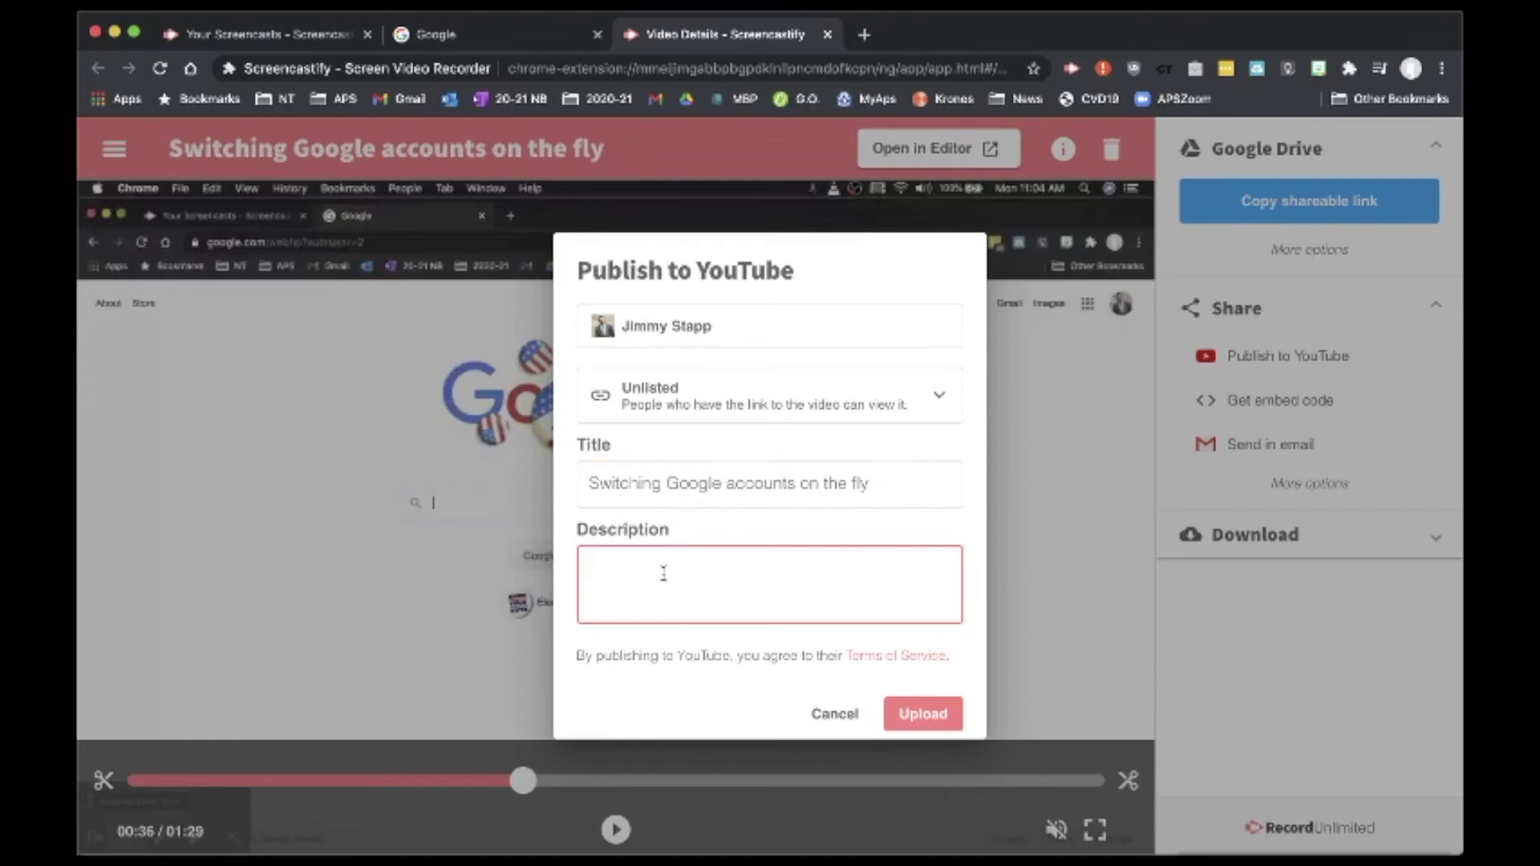
{"action": "type", "text": "How to switch from a private to "}
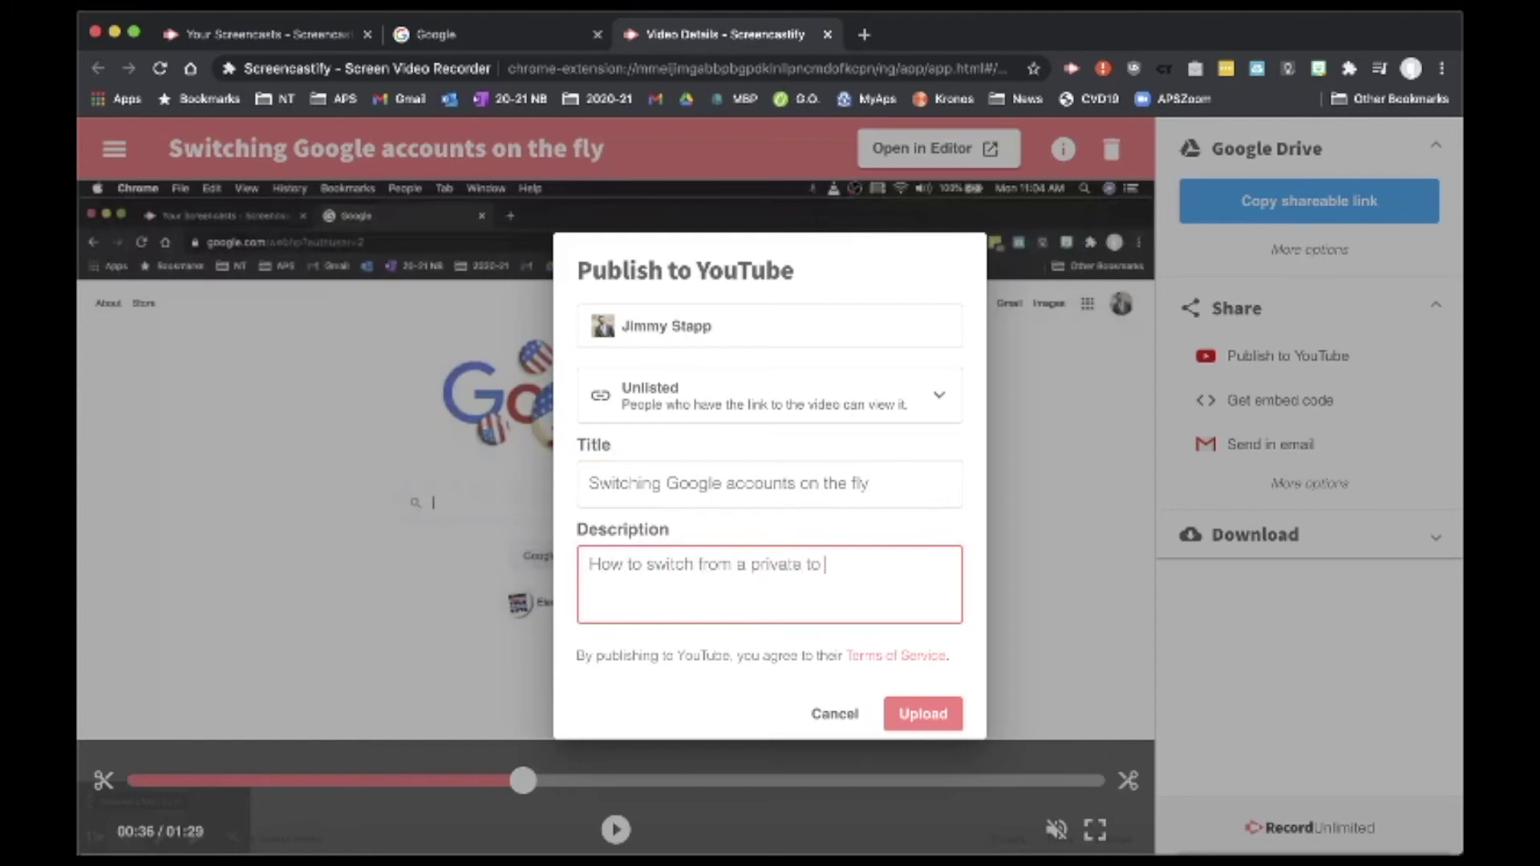
{"action": "type", "text": "work related google account"}
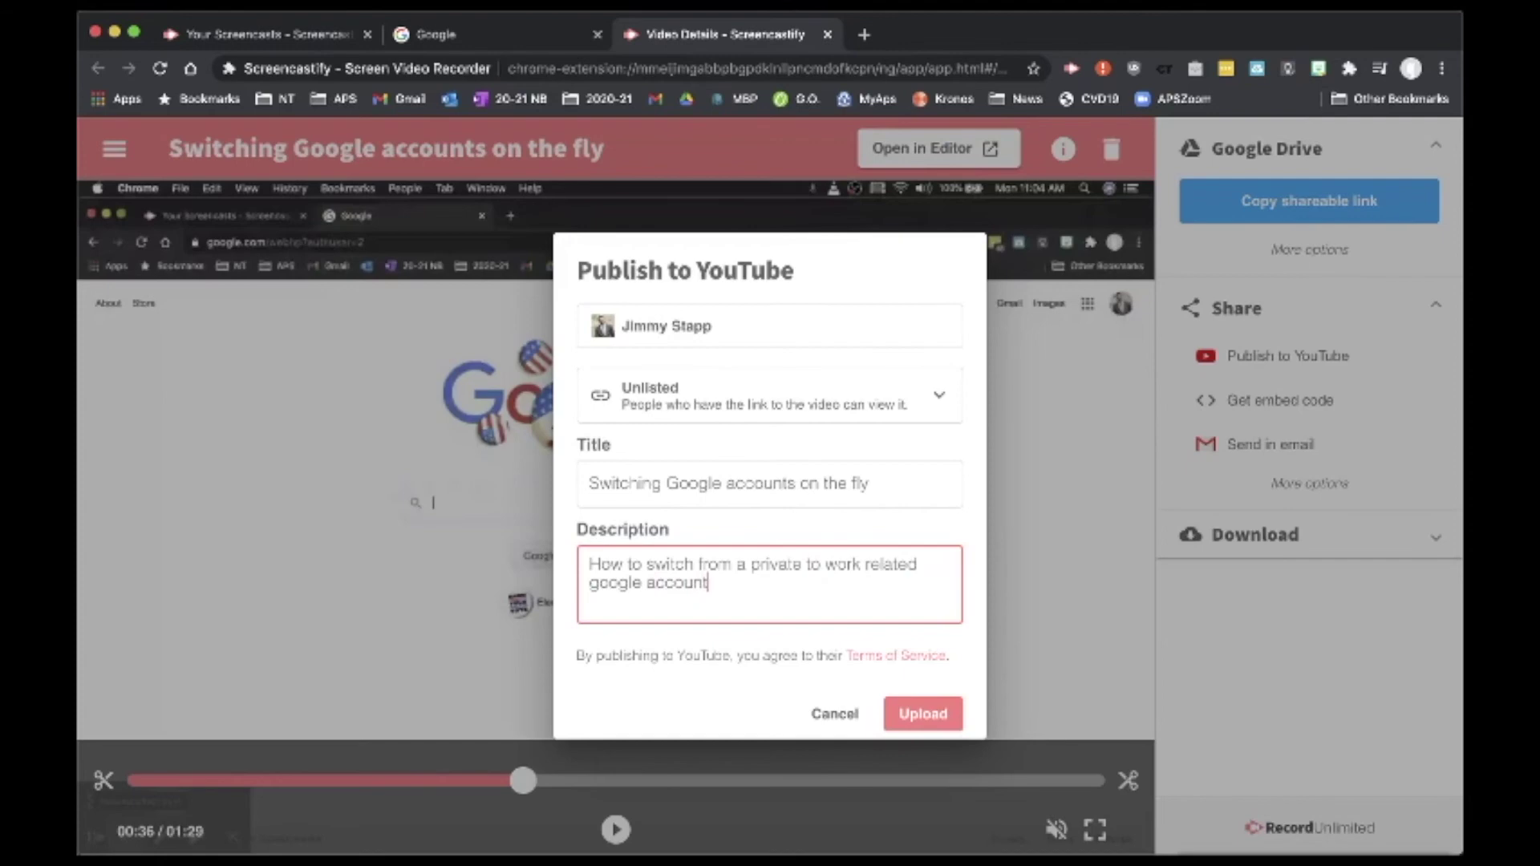
Upload the recording to YouTube, copy its video link, and dismiss the upload confirmation
{"action": "left_click", "coordinate": [932, 719]}
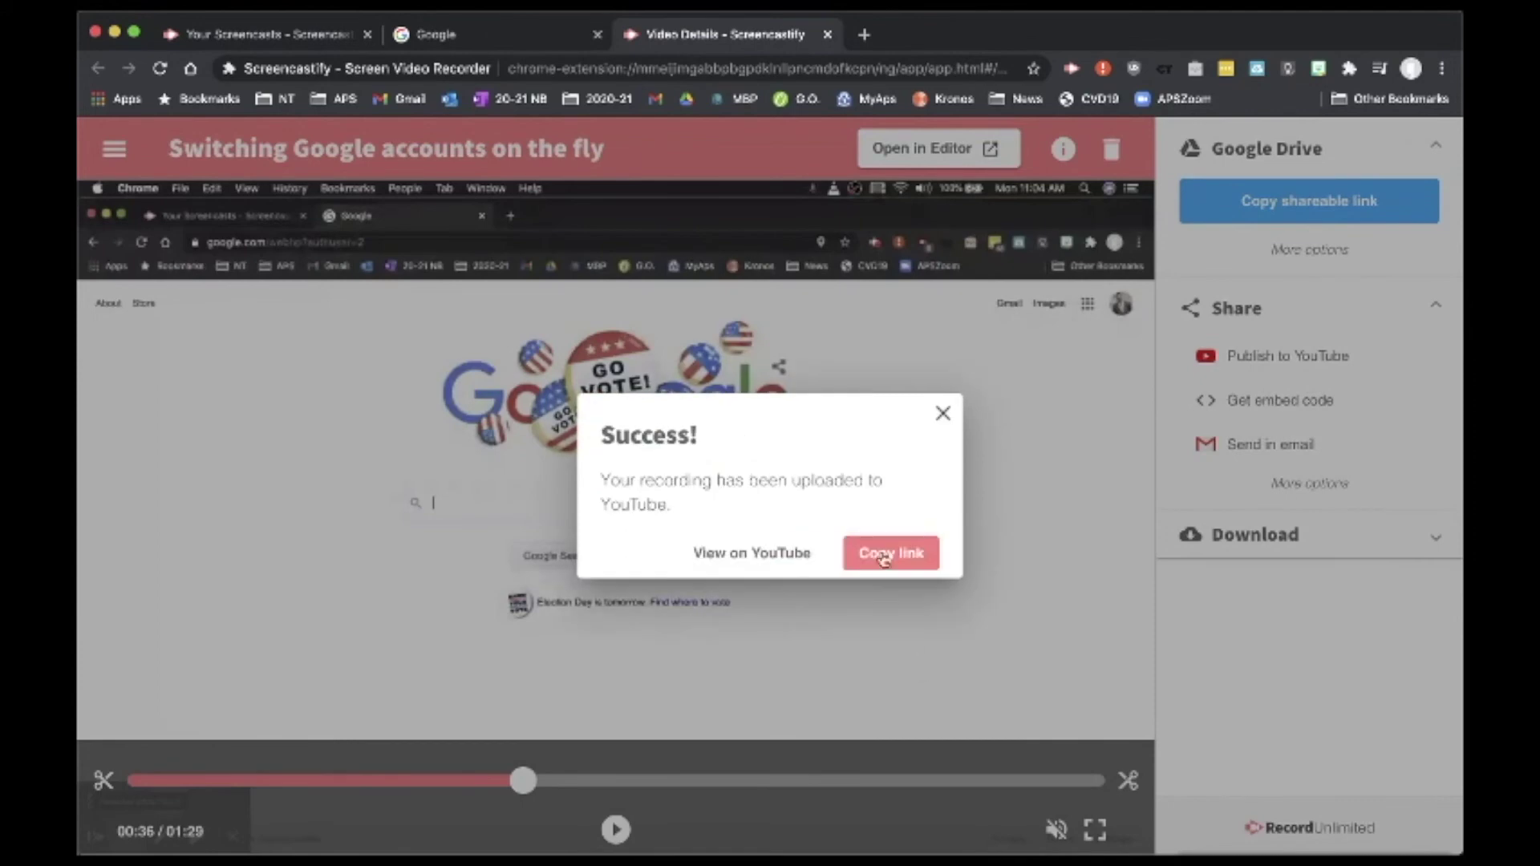
{"action": "left_click", "coordinate": [880, 553]}
{"action": "left_click", "coordinate": [942, 413]}
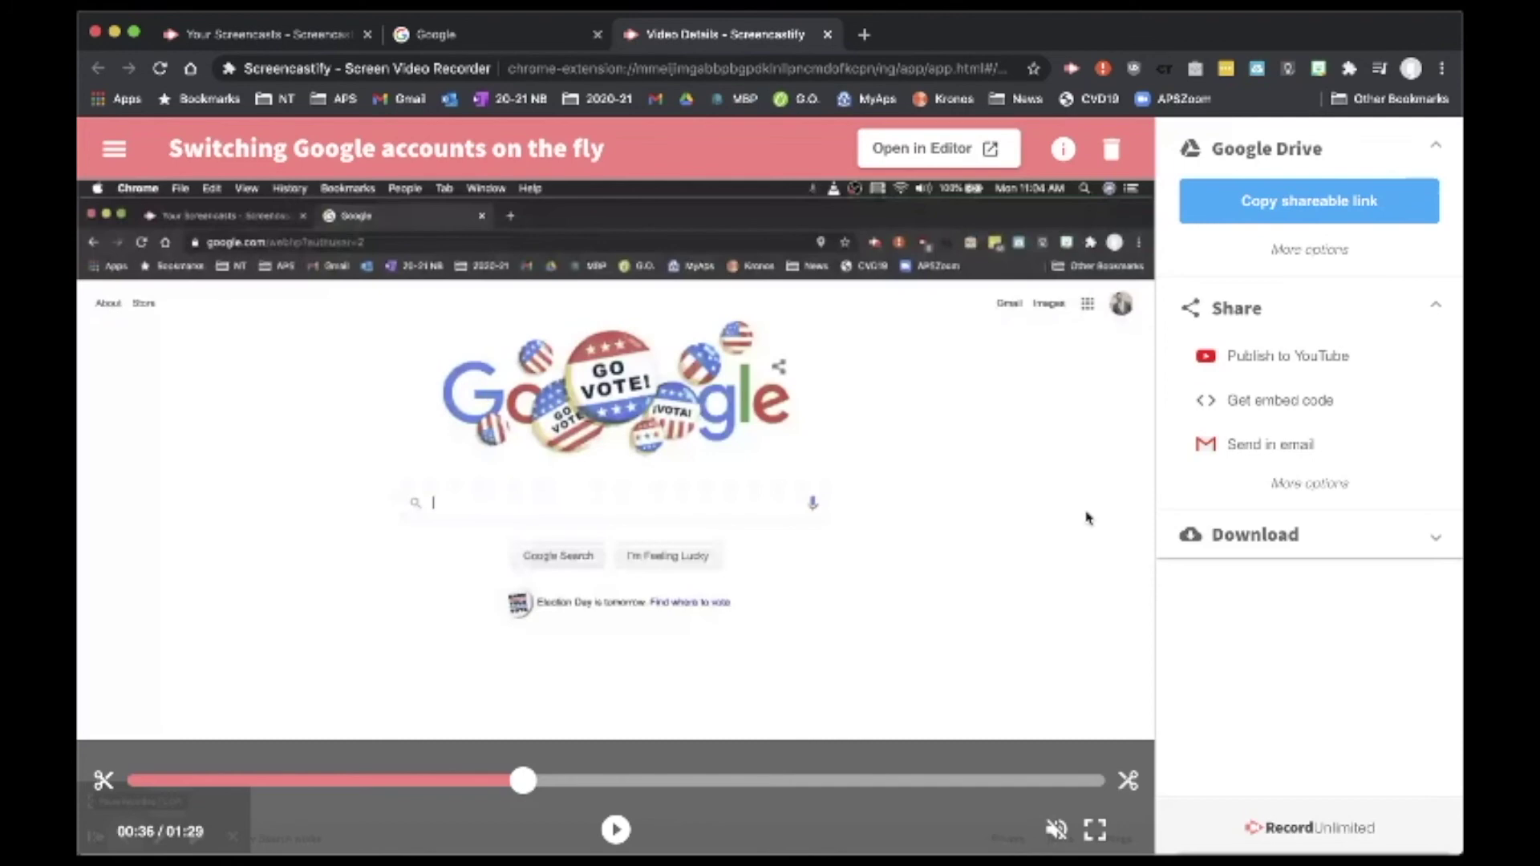
Export the recording as an MP4 converted to a fixed frame rate of 30 FPS
{"action": "left_click", "coordinate": [1430, 547]}
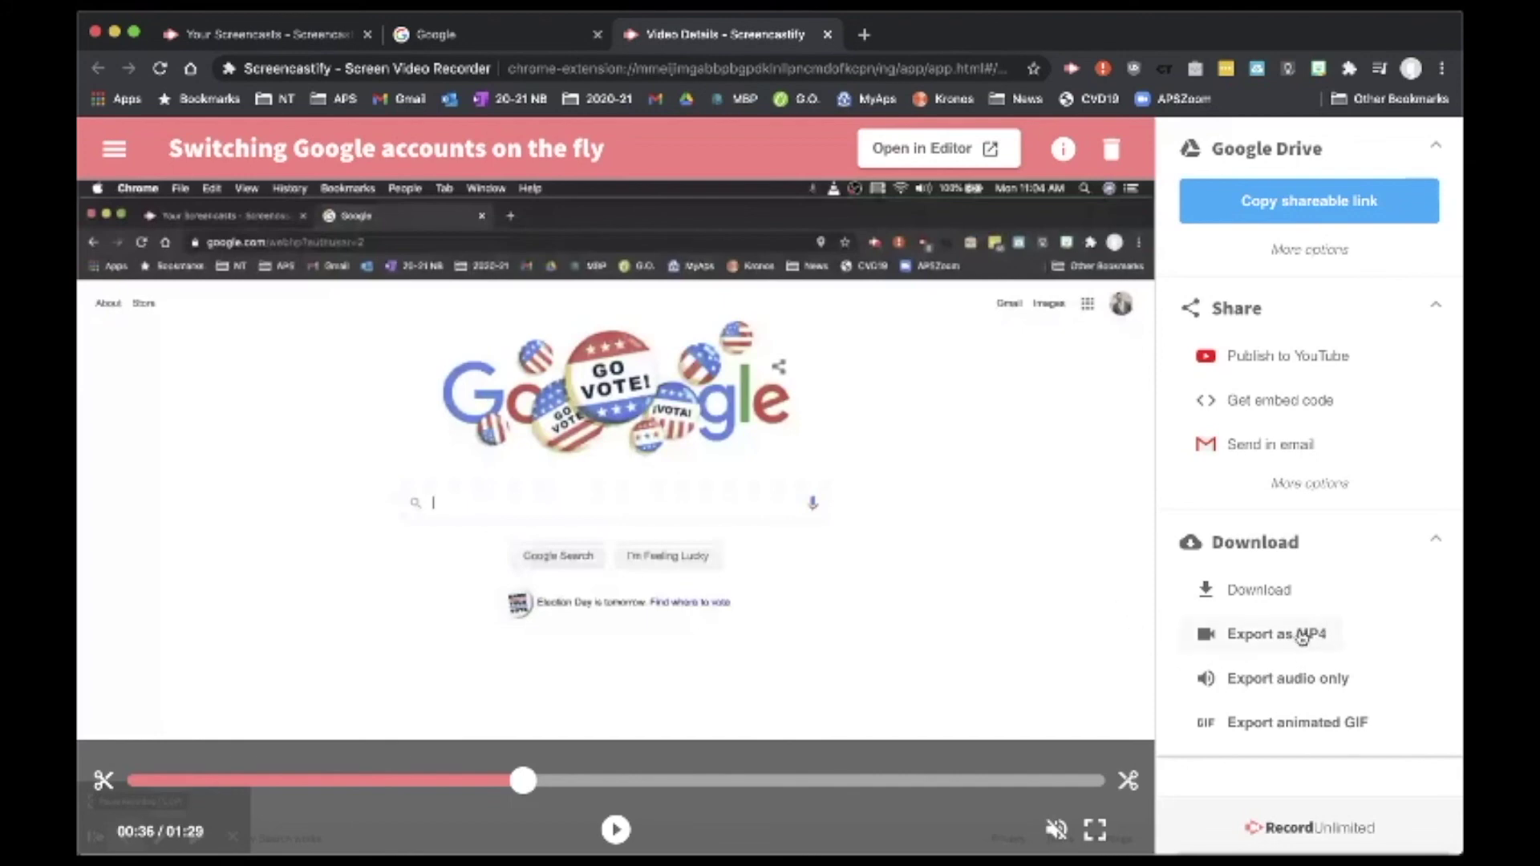
{"action": "left_click", "coordinate": [1266, 640]}
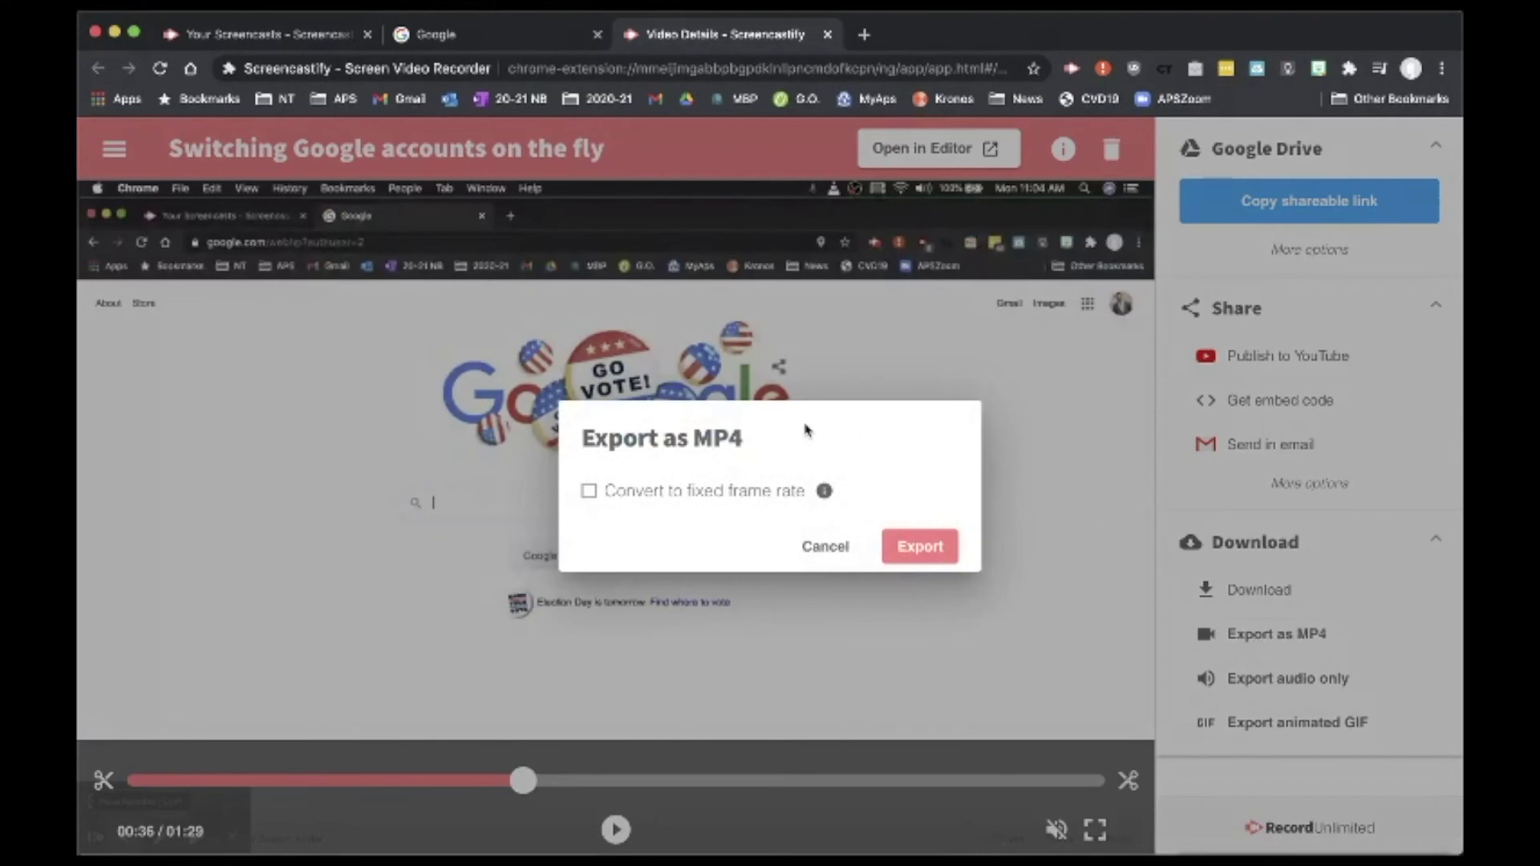
{"action": "left_click", "coordinate": [589, 492]}
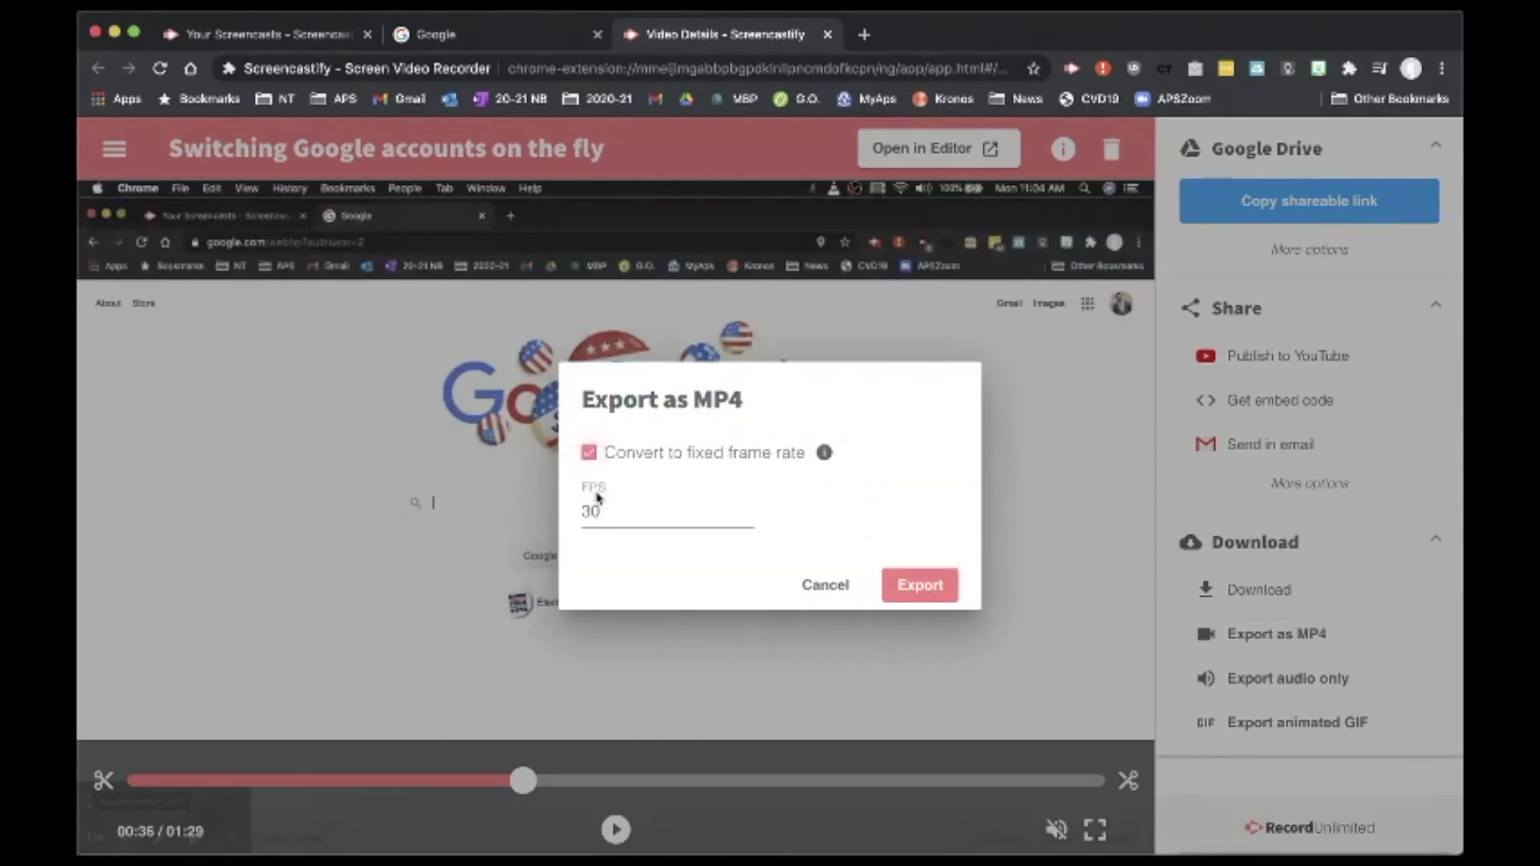
{"action": "left_click", "coordinate": [746, 512]}
{"action": "left_click", "coordinate": [746, 516]}
{"action": "left_click", "coordinate": [934, 587]}
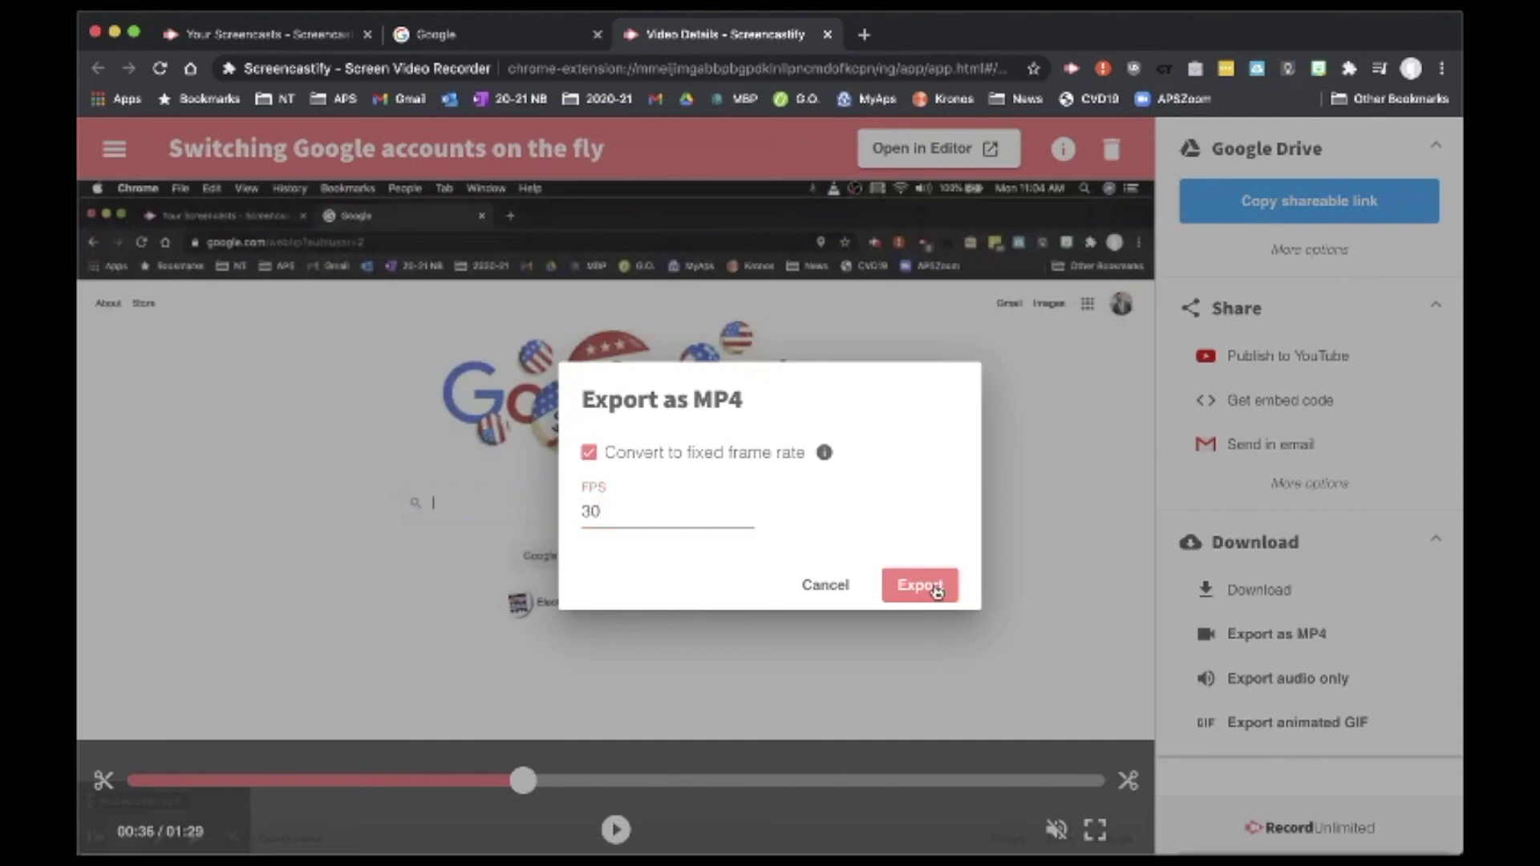